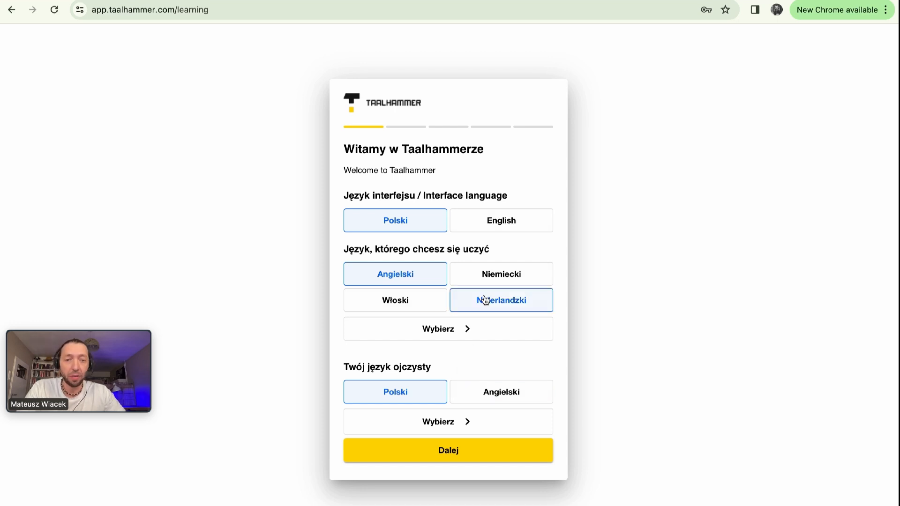
Set the interface language to English and the language to learn to Dutch, keep English as native language, and continue.
{"action": "left_click", "coordinate": [507, 226]}
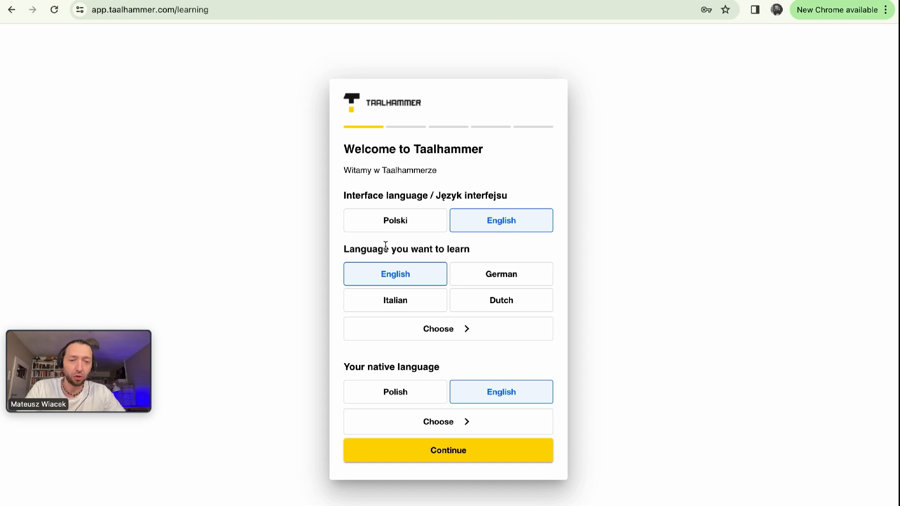
{"action": "left_click", "coordinate": [509, 305]}
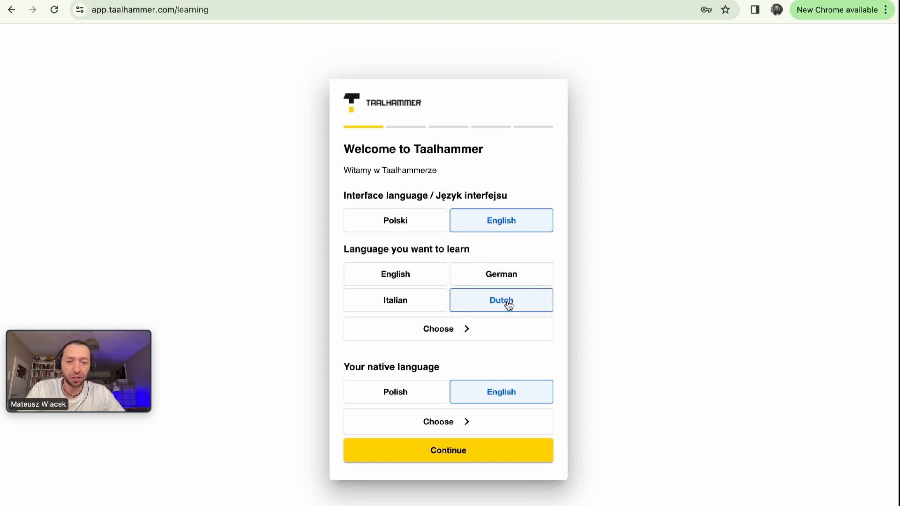
{"action": "left_click", "coordinate": [454, 337]}
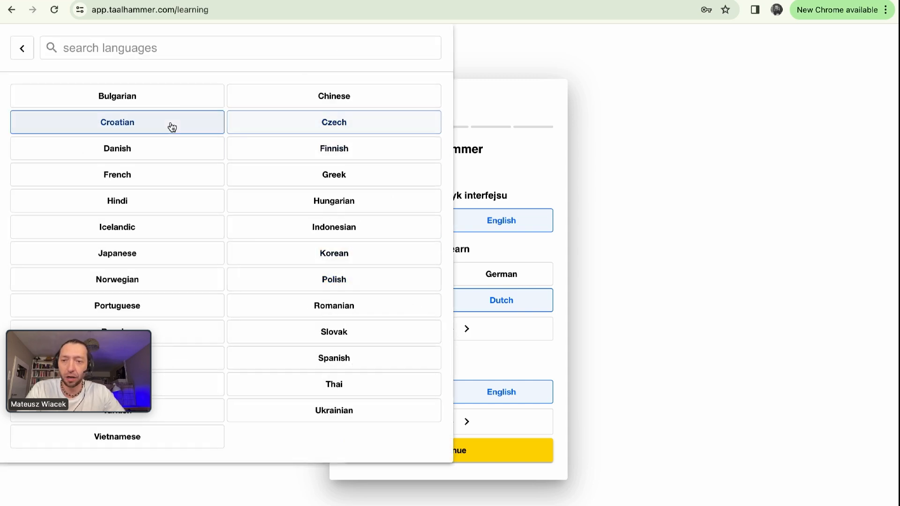
{"action": "left_click", "coordinate": [23, 49]}
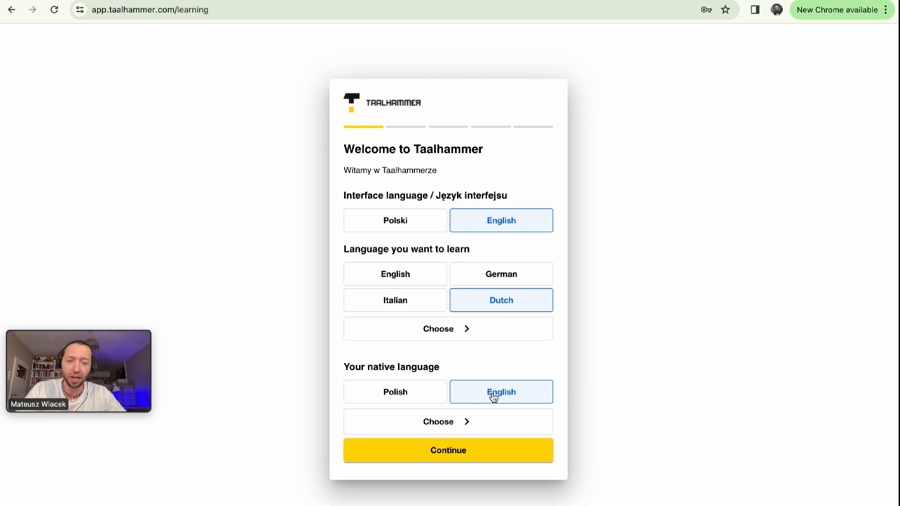
{"action": "left_click", "coordinate": [489, 451]}
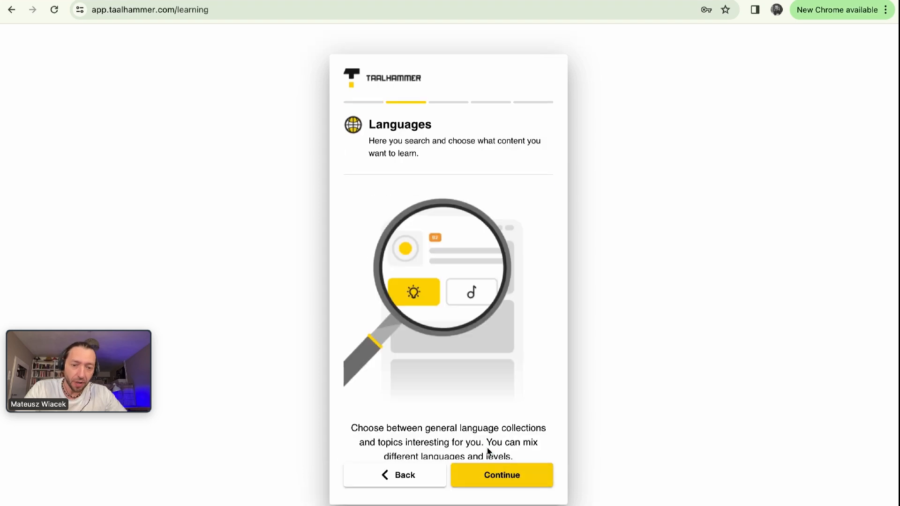
Go through the introduction pages to the recommendations and choose to create your own content.
{"action": "left_click", "coordinate": [506, 477]}
{"action": "left_click", "coordinate": [506, 477]}
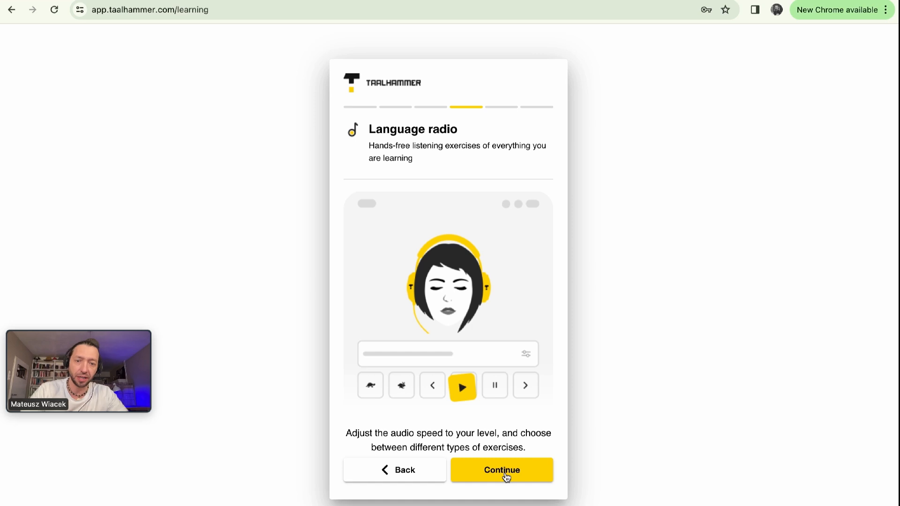
{"action": "left_click", "coordinate": [506, 476]}
{"action": "left_click", "coordinate": [507, 476]}
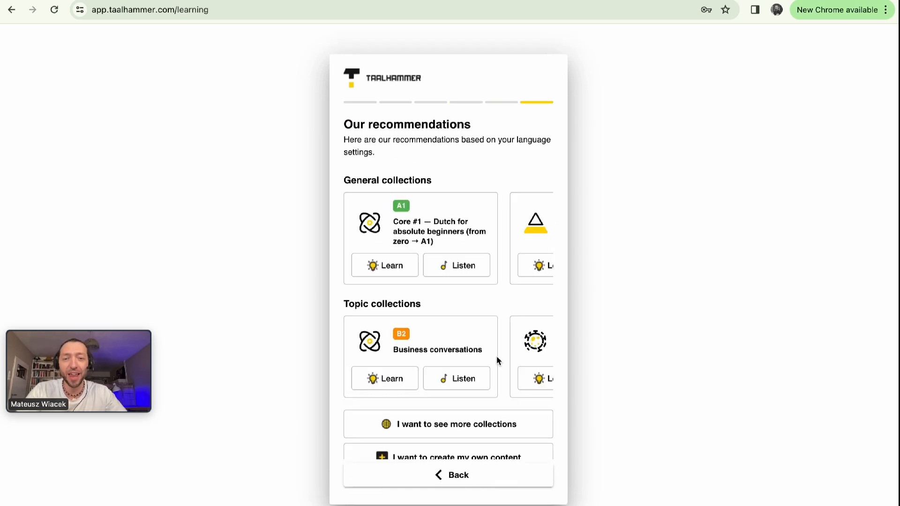
{"action": "scroll", "coordinate": [476, 278], "scroll_direction": "down", "scroll_amount": 1}
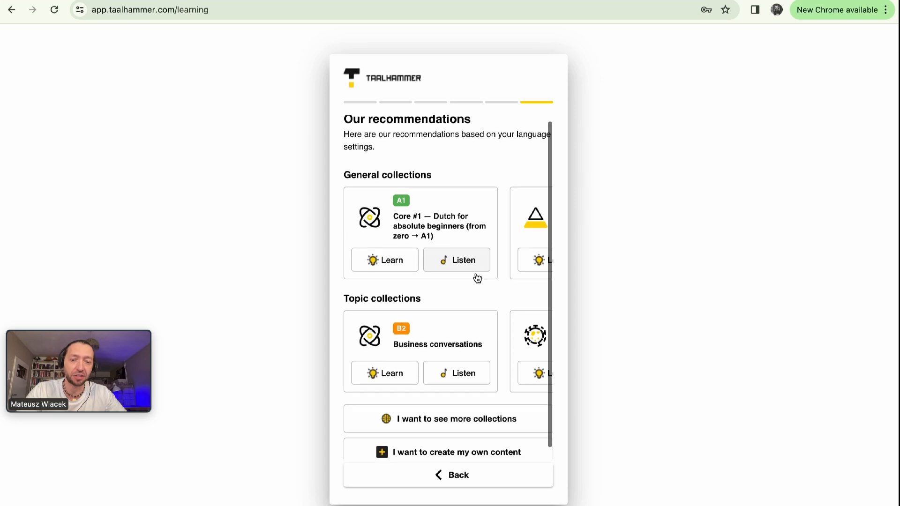
{"action": "left_click", "coordinate": [471, 444]}
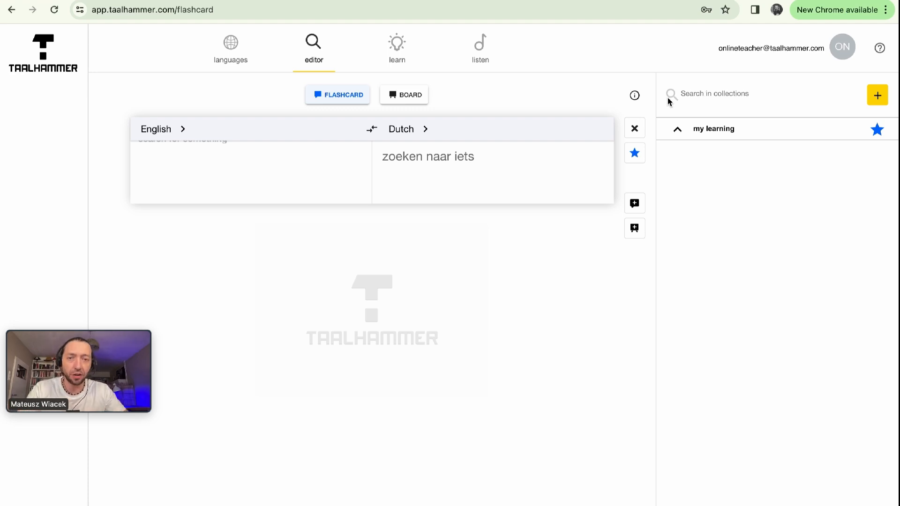
Create a collection named "Dutch B1 Wednesday 19:00" and view its details before returning to the flashcard editor.
{"action": "left_click", "coordinate": [877, 96]}
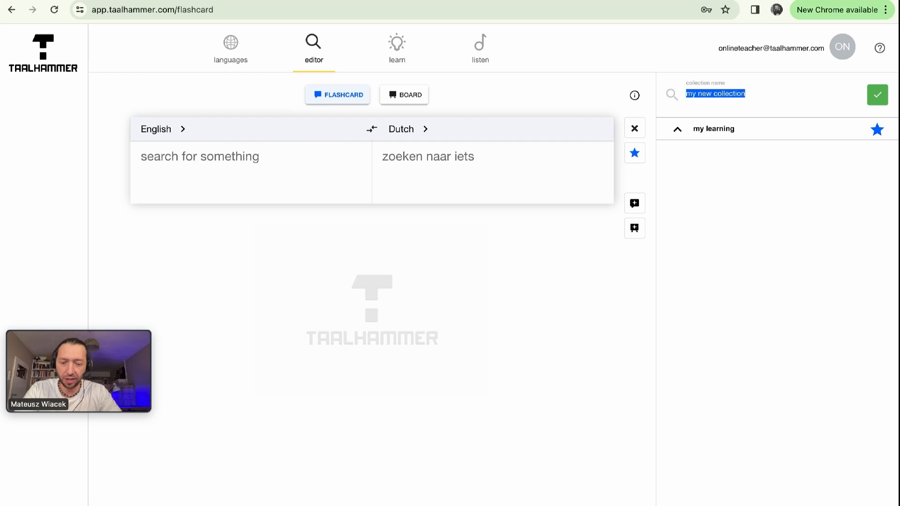
{"action": "type", "text": "Dutch B1 "}
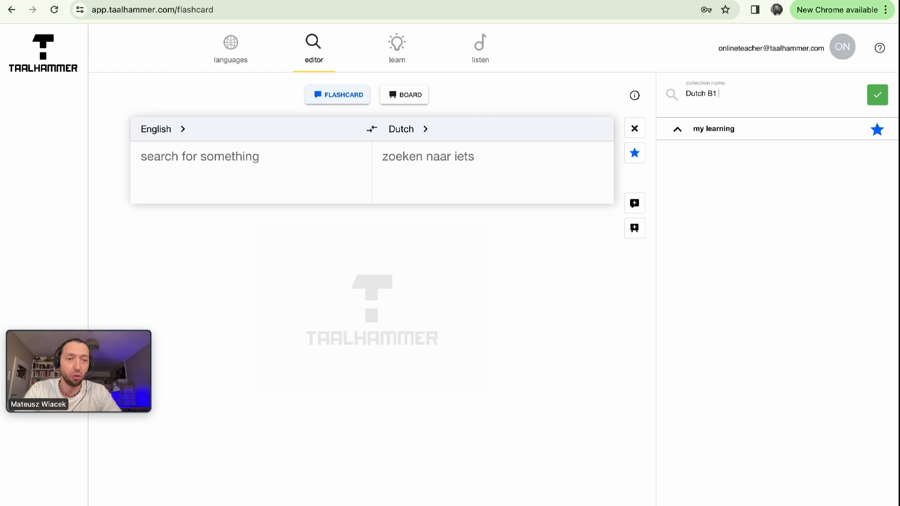
{"action": "type", "text": "Wednesday "}
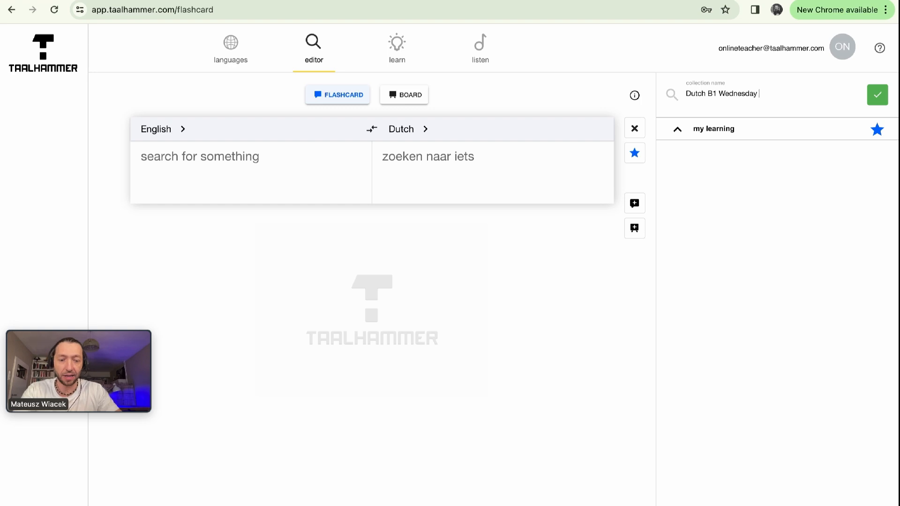
{"action": "type", "text": "19:00"}
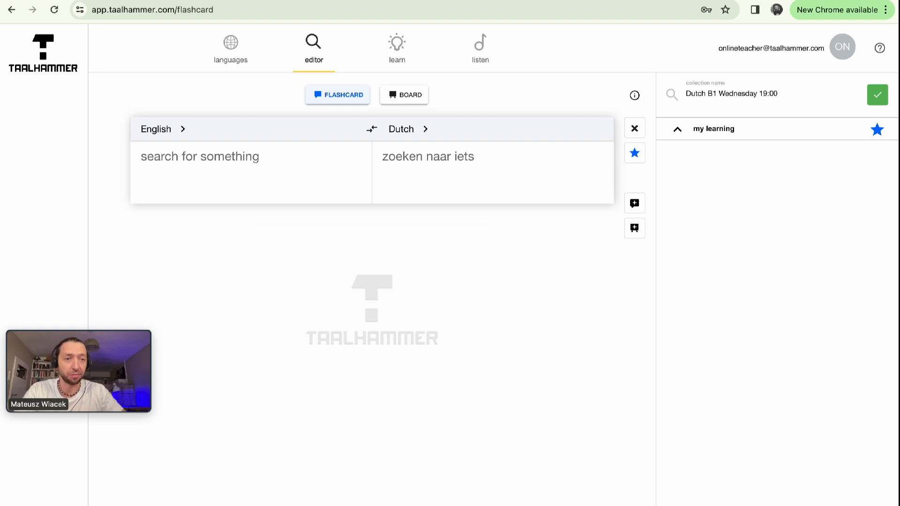
{"action": "left_click", "coordinate": [873, 103]}
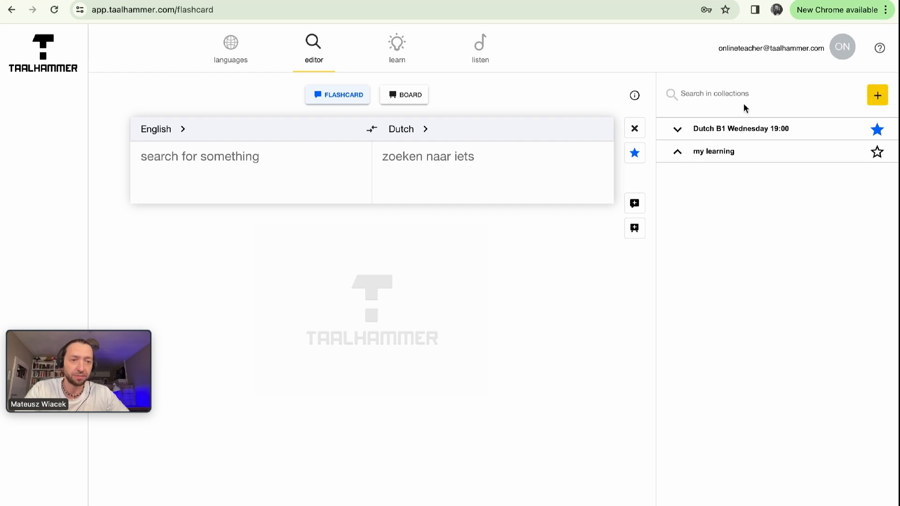
{"action": "left_click", "coordinate": [724, 130]}
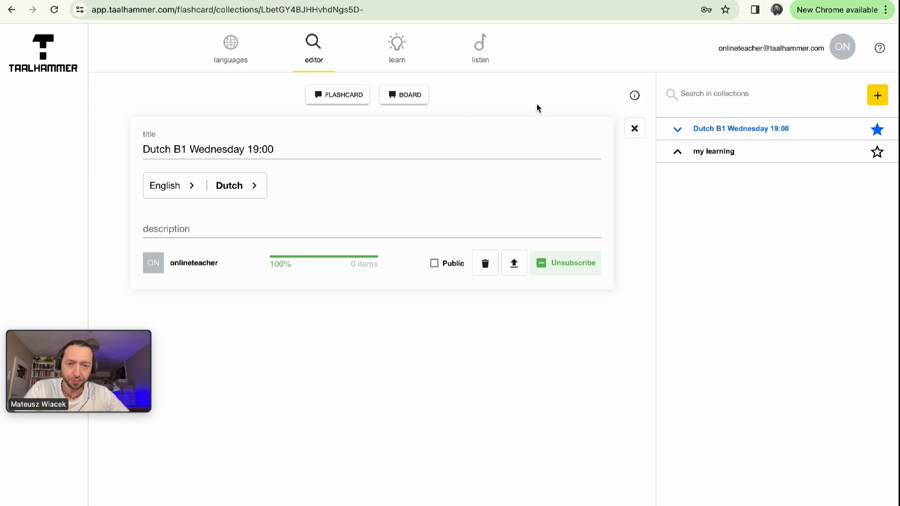
{"action": "left_click", "coordinate": [635, 129]}
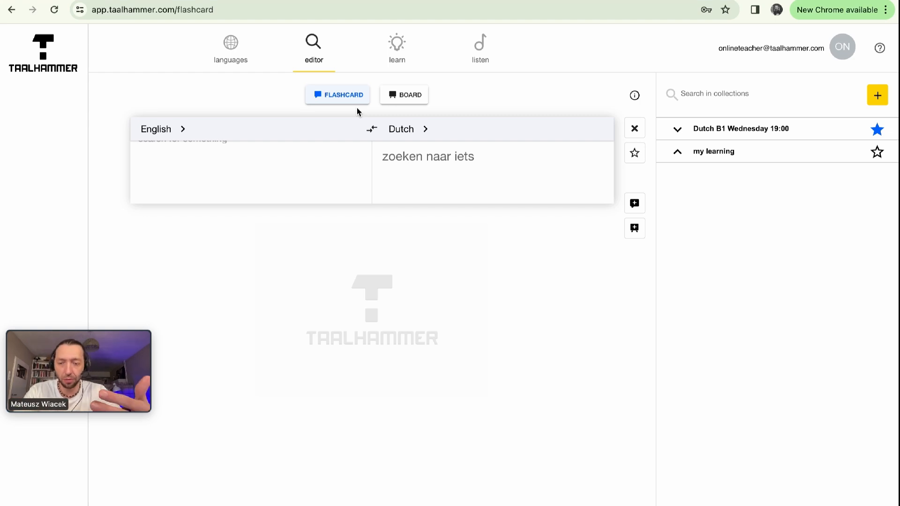
Look up "bike" in the flashcard editor and load the suggestion "the bike, the bikes – de fiets, de fietsen".
{"action": "type", "text": "bike"}
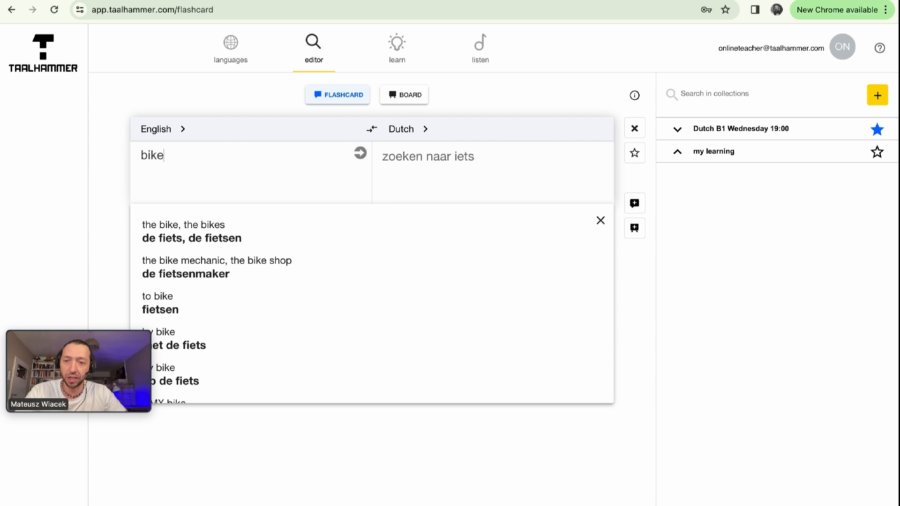
{"action": "left_click_drag", "start_coordinate": [90, 333], "coordinate": [89, 427]}
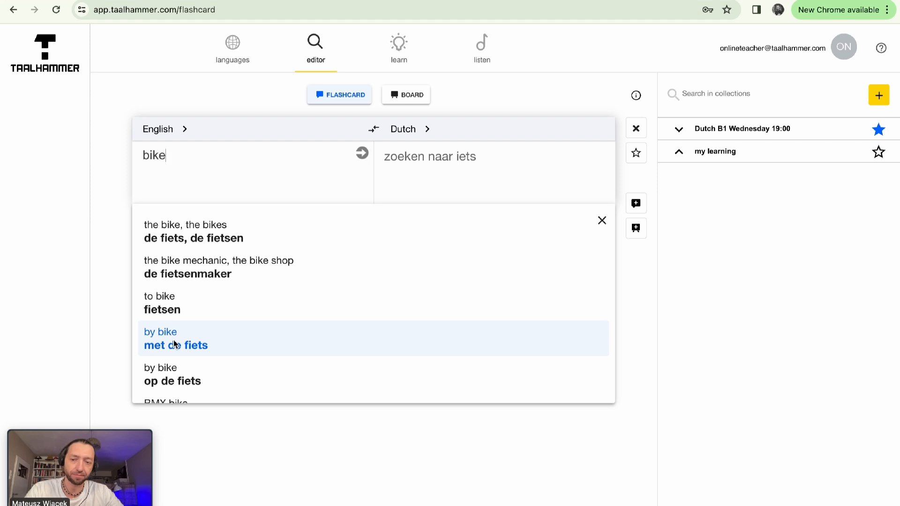
{"action": "left_click", "coordinate": [212, 238]}
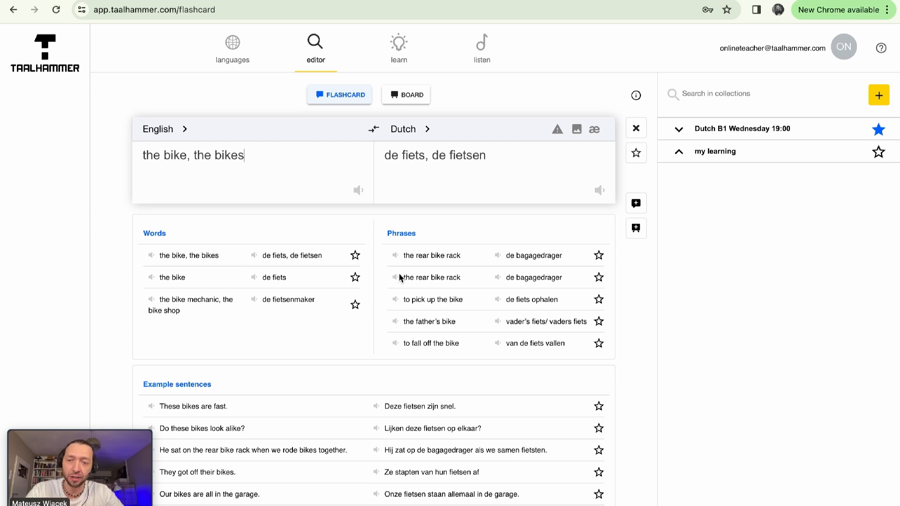
Add the word "the bike, the bikes", the second phrase "the rear bike rack" and the sentence "These bikes are fast." to the collection.
{"action": "left_click", "coordinate": [356, 256]}
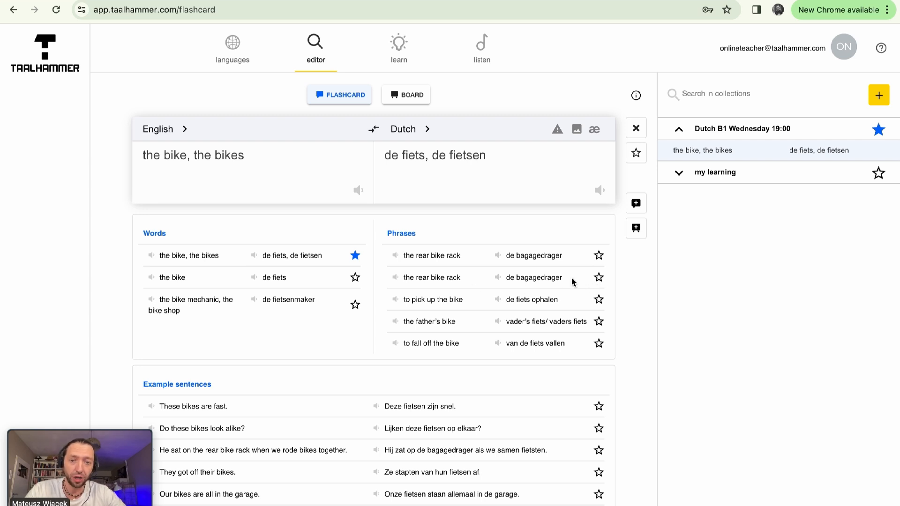
{"action": "left_click", "coordinate": [599, 277]}
{"action": "scroll", "coordinate": [557, 406], "scroll_direction": "down", "scroll_amount": 2}
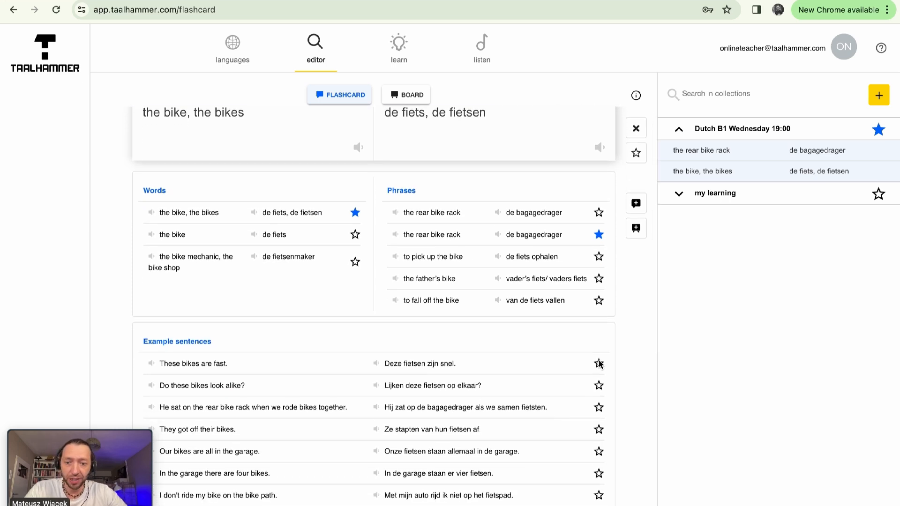
{"action": "left_click", "coordinate": [599, 364]}
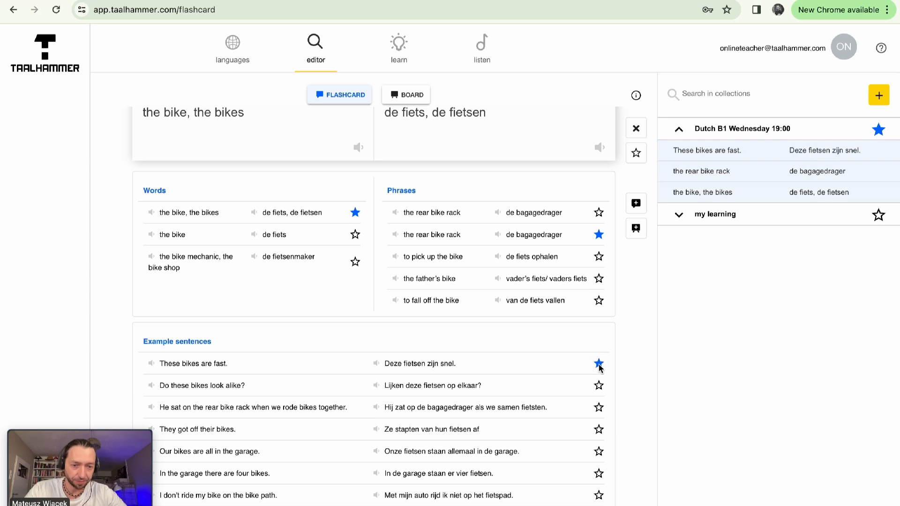
{"action": "mouse_move", "coordinate": [687, 147]}
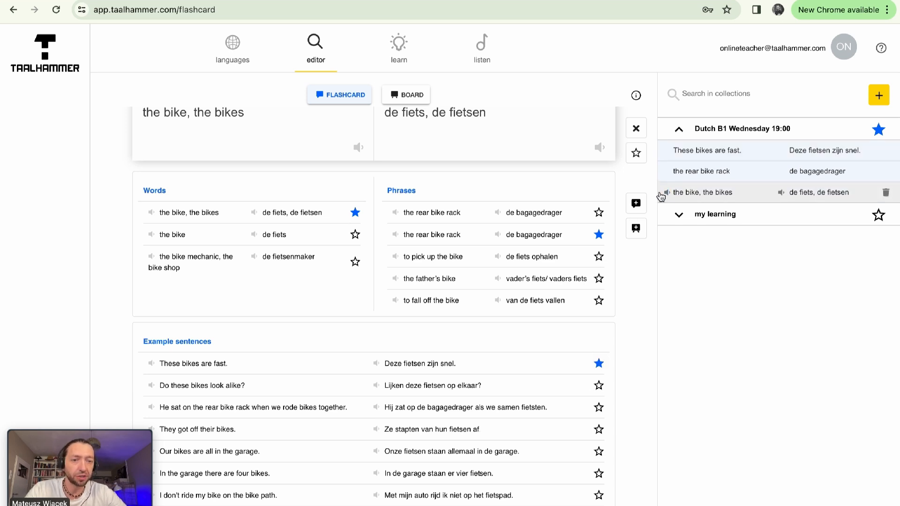
{"action": "mouse_move", "coordinate": [670, 196]}
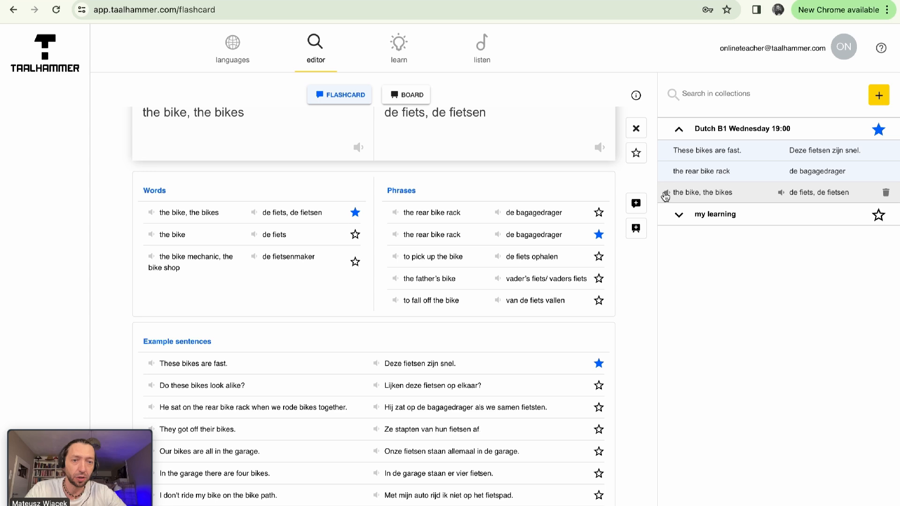
{"action": "scroll", "coordinate": [563, 208], "scroll_direction": "up", "scroll_amount": 1}
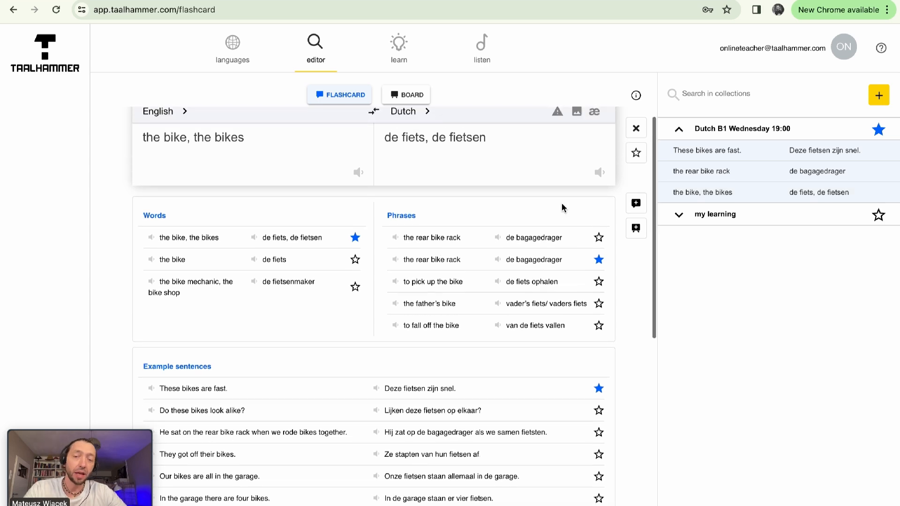
{"action": "scroll", "coordinate": [563, 207], "scroll_direction": "up", "scroll_amount": 1}
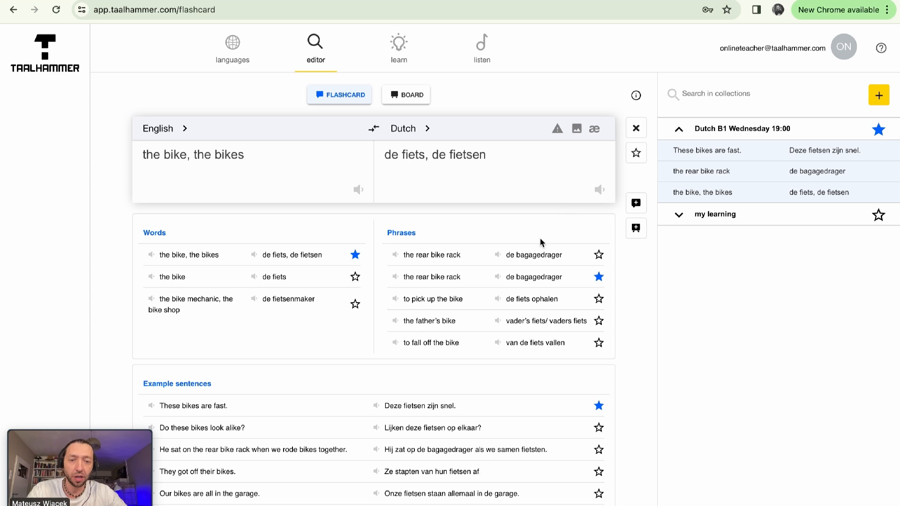
Clear the flashcard editor and translate the English sentence "I like biking a lot." into Dutch.
{"action": "left_click", "coordinate": [636, 129]}
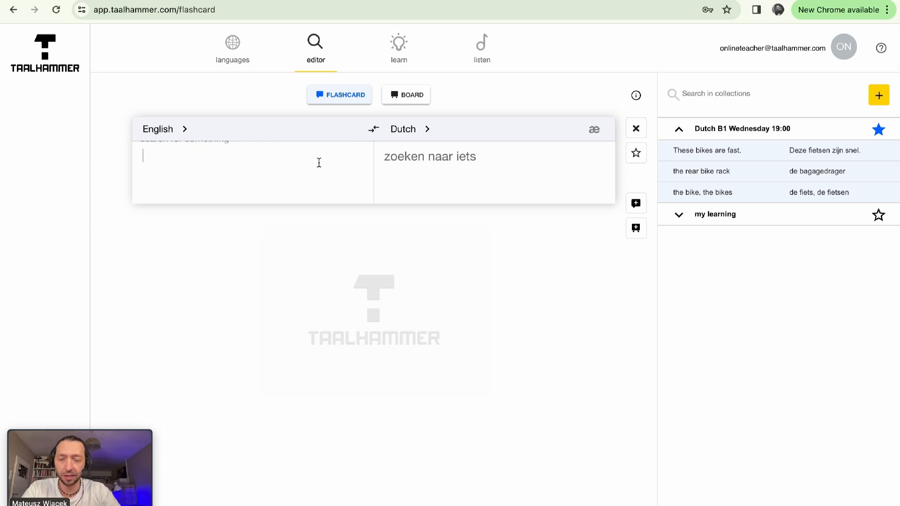
{"action": "type", "text": "I like b"}
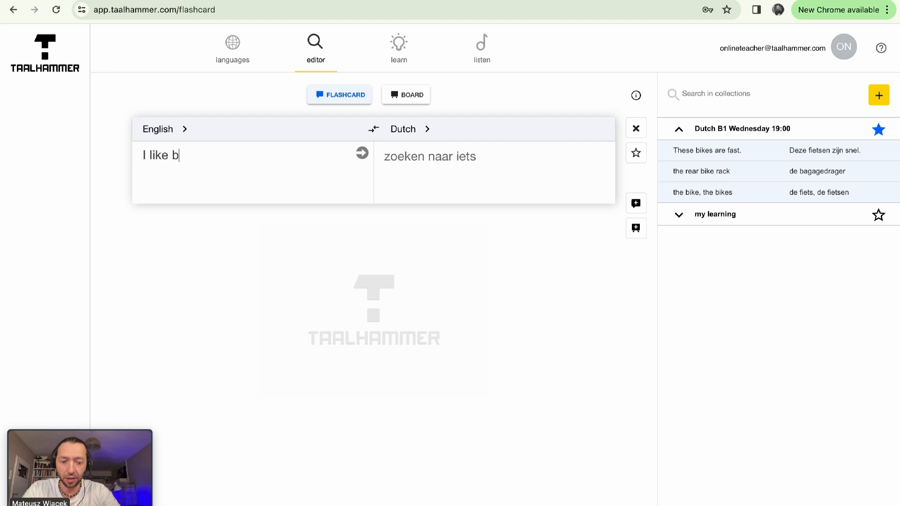
{"action": "type", "text": "iking a lot."}
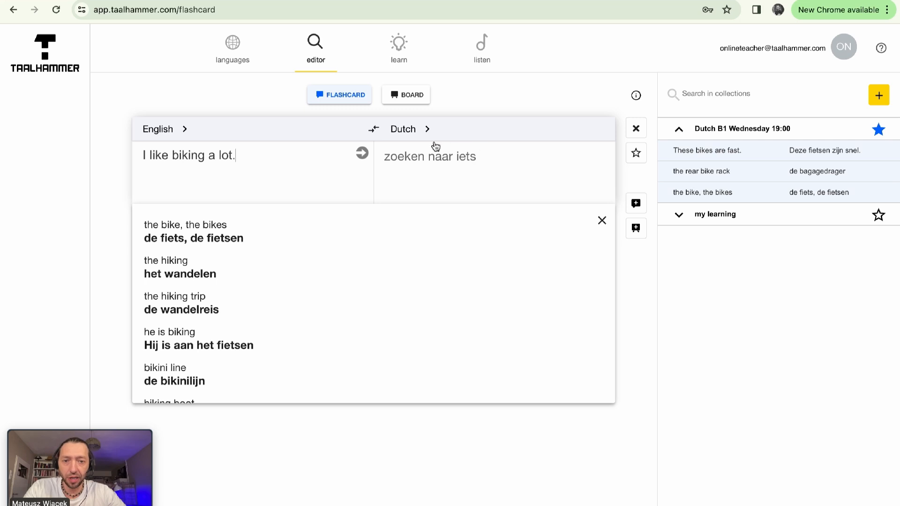
{"action": "left_click", "coordinate": [401, 137]}
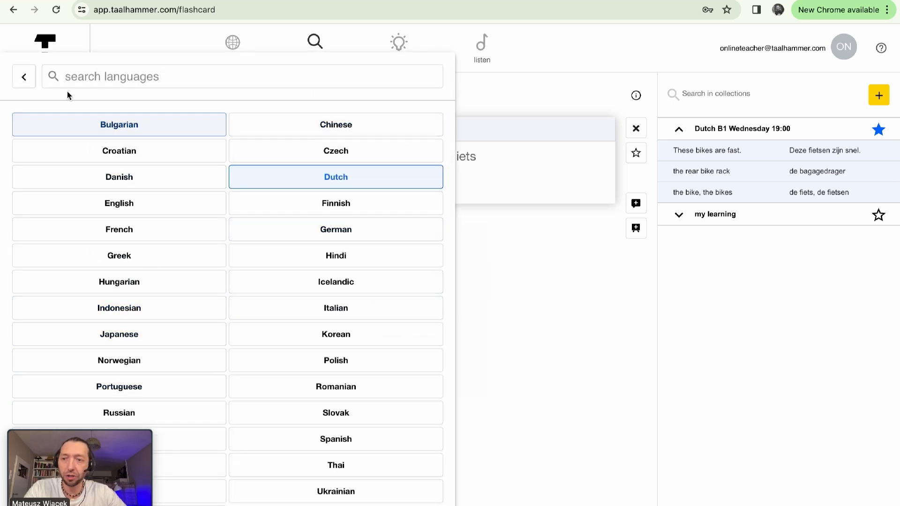
{"action": "left_click", "coordinate": [27, 84]}
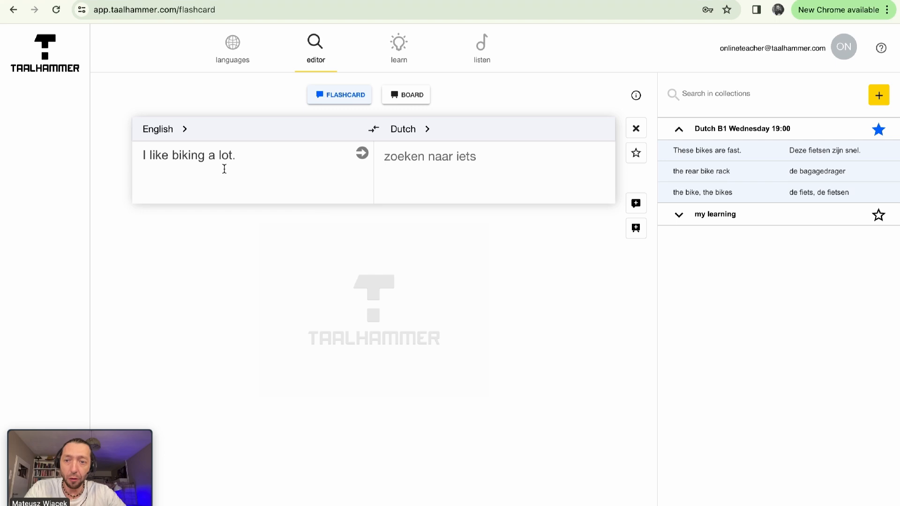
{"action": "left_click_drag", "start_coordinate": [245, 156], "coordinate": [140, 158]}
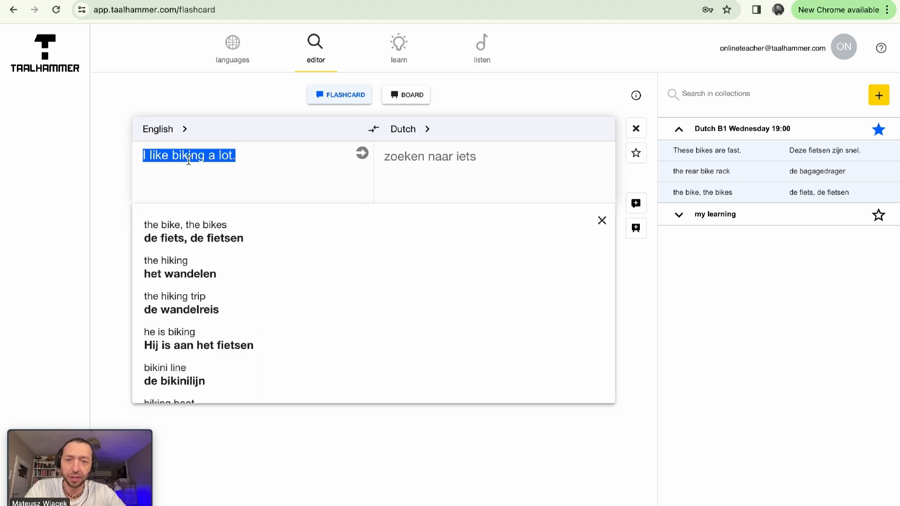
{"action": "left_click", "coordinate": [366, 153]}
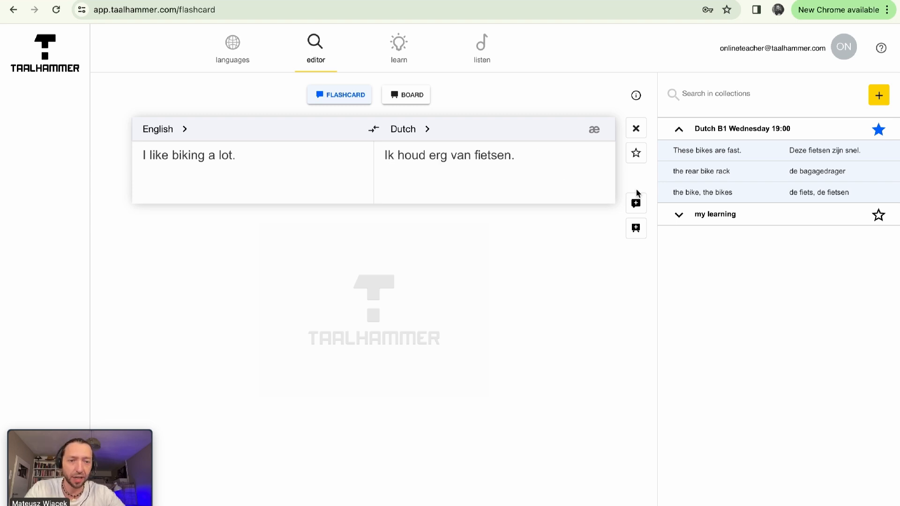
Save the "I like biking a lot." flashcard to the collection and display its phonetic transcription.
{"action": "left_click", "coordinate": [637, 157]}
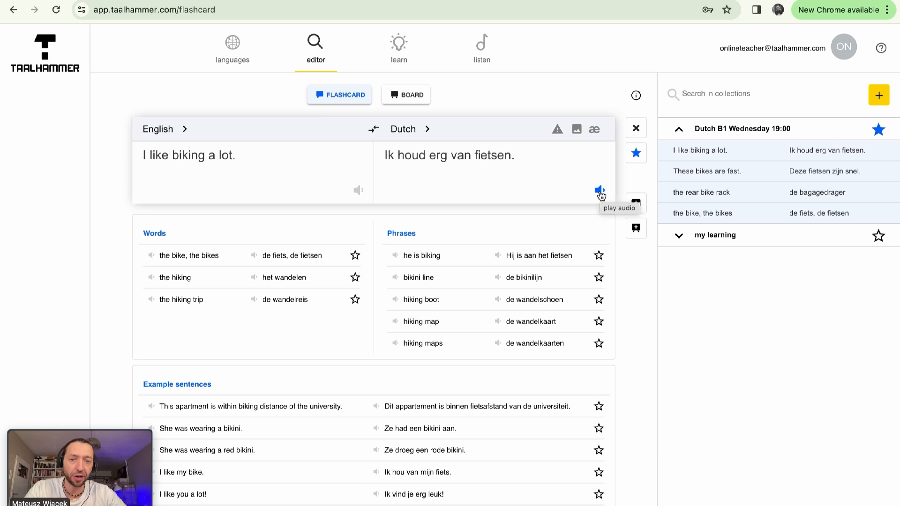
{"action": "left_click", "coordinate": [595, 132]}
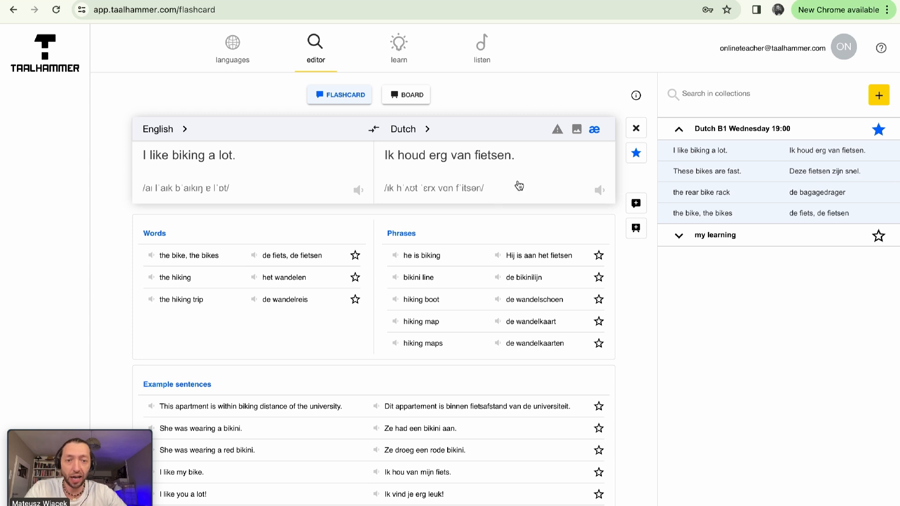
Attach the suggested photo of a row of bikes in front of mountains to the "I like biking a lot." flashcard and check it.
{"action": "left_click", "coordinate": [576, 133]}
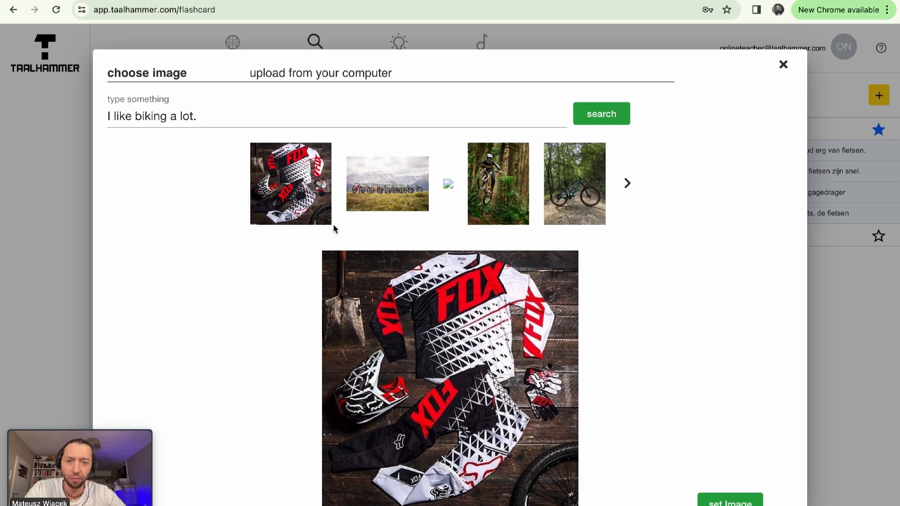
{"action": "left_click", "coordinate": [394, 191]}
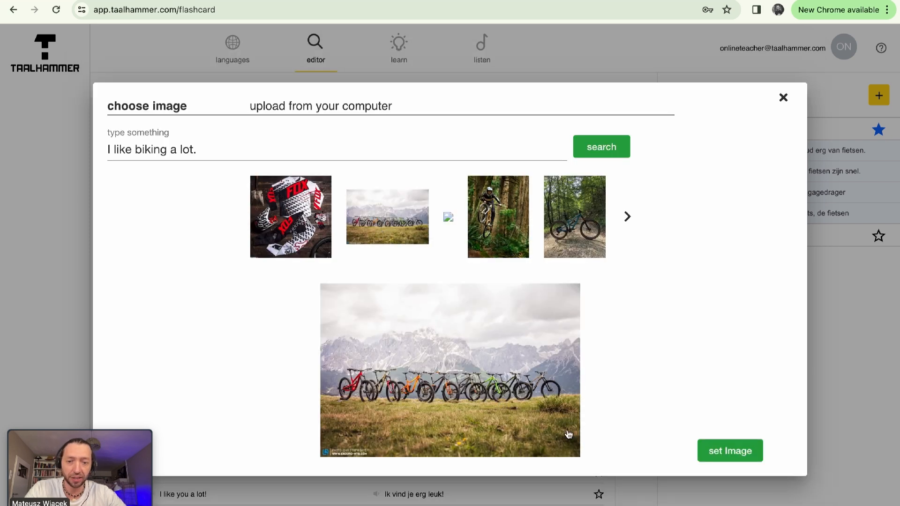
{"action": "left_click", "coordinate": [727, 452]}
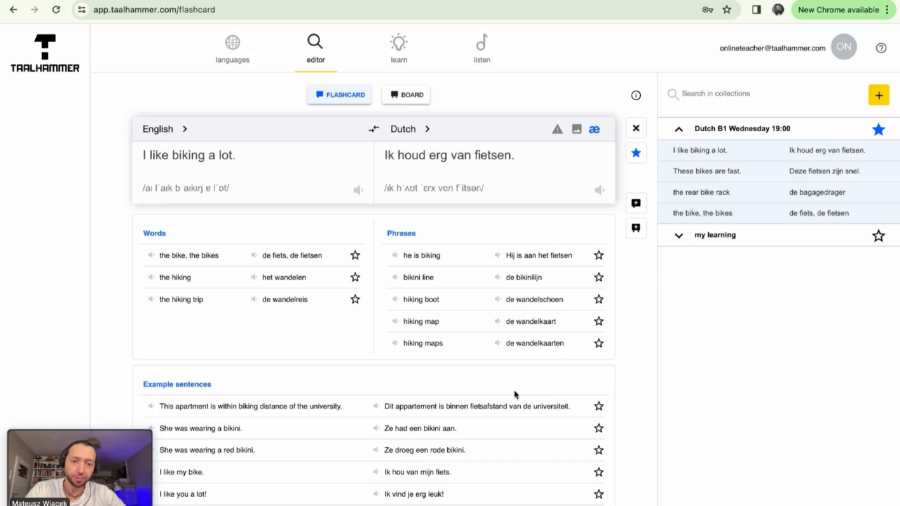
{"action": "scroll", "coordinate": [514, 394], "scroll_direction": "down", "scroll_amount": 10}
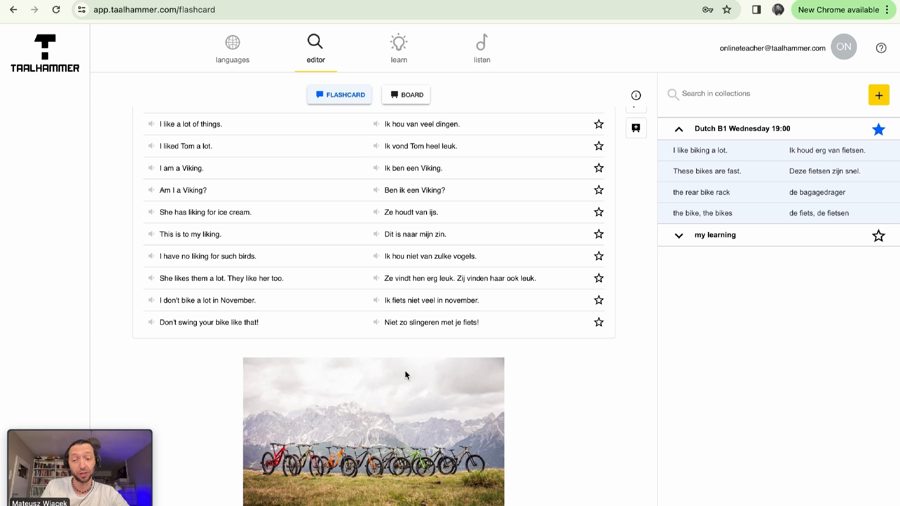
{"action": "scroll", "coordinate": [405, 371], "scroll_direction": "up", "scroll_amount": 2}
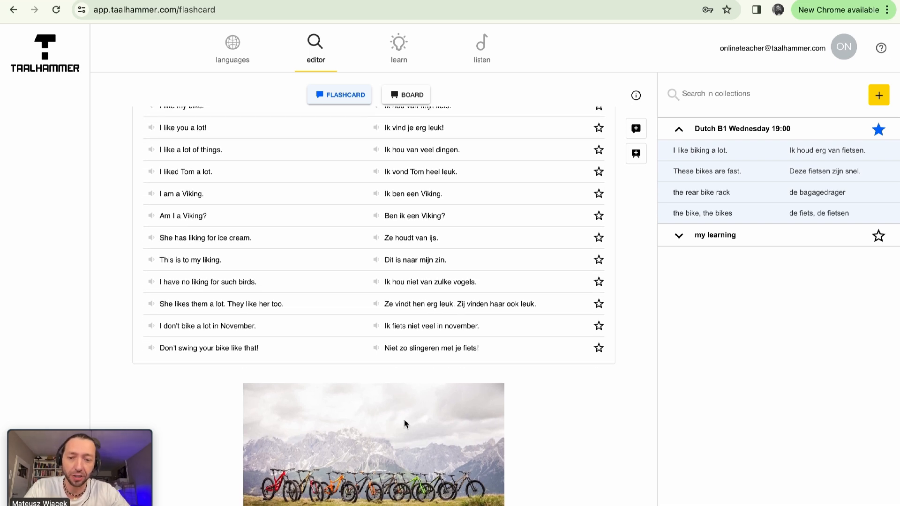
{"action": "scroll", "coordinate": [404, 418], "scroll_direction": "up", "scroll_amount": 5}
{"action": "scroll", "coordinate": [404, 419], "scroll_direction": "up", "scroll_amount": 4}
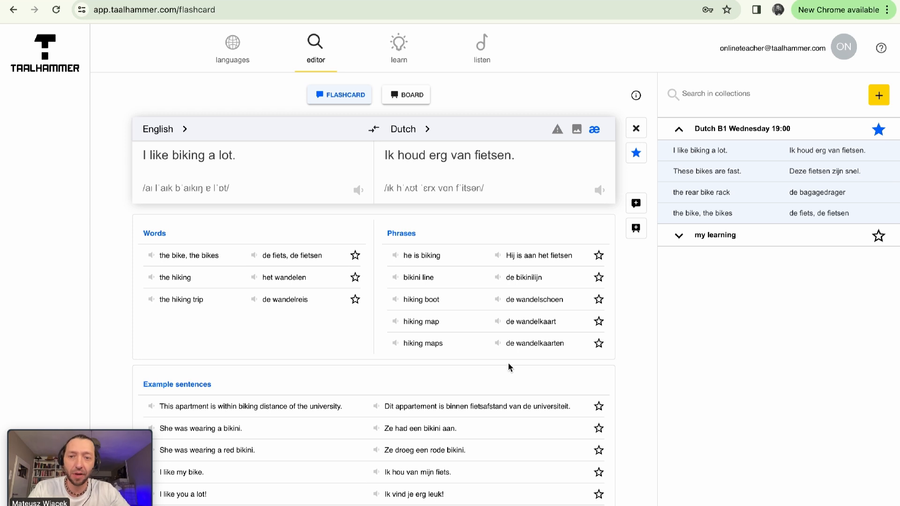
Clear the flashcard editor and add the English sentences "My bike is black." and "We have many bikes." with Dutch translations to the collection.
{"action": "left_click", "coordinate": [636, 135]}
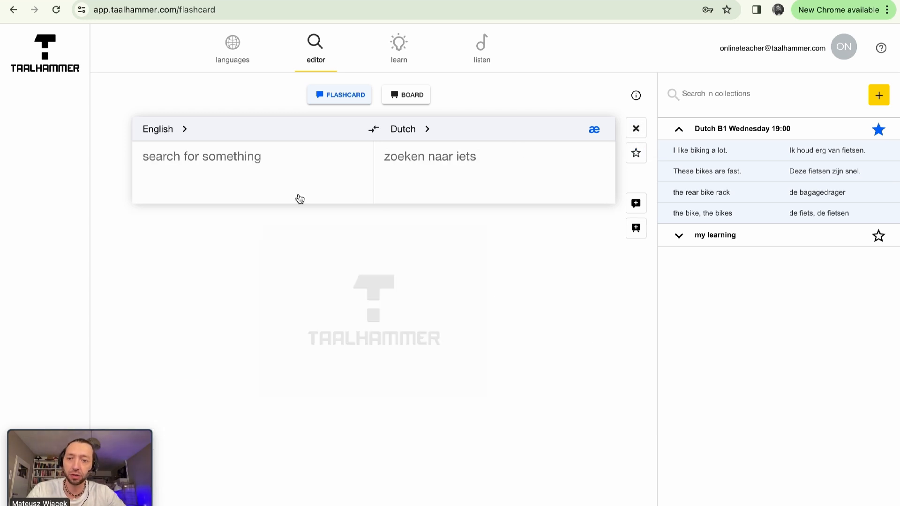
{"action": "left_click", "coordinate": [298, 167]}
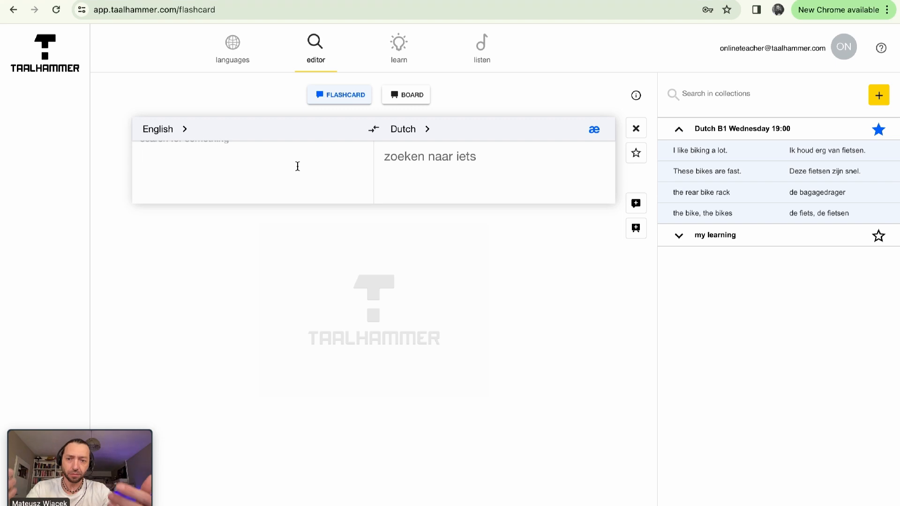
{"action": "type", "text": "My bike is "}
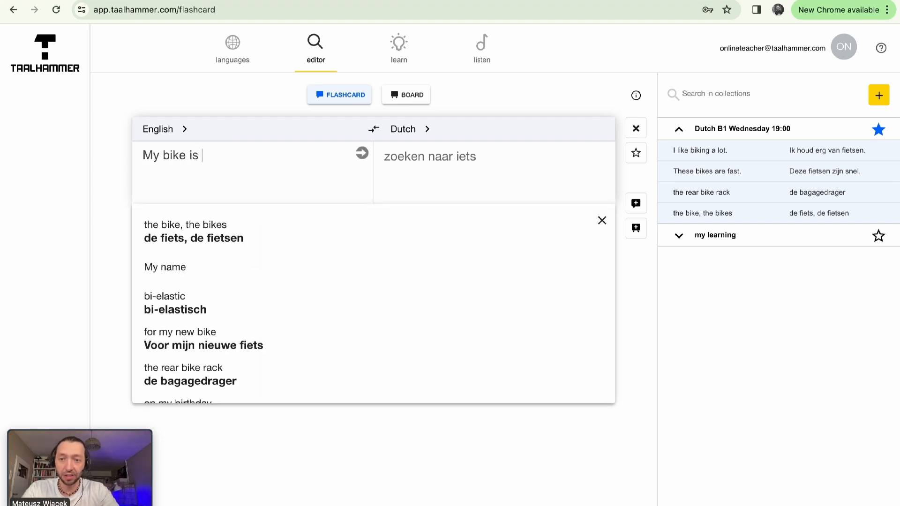
{"action": "type", "text": "black."}
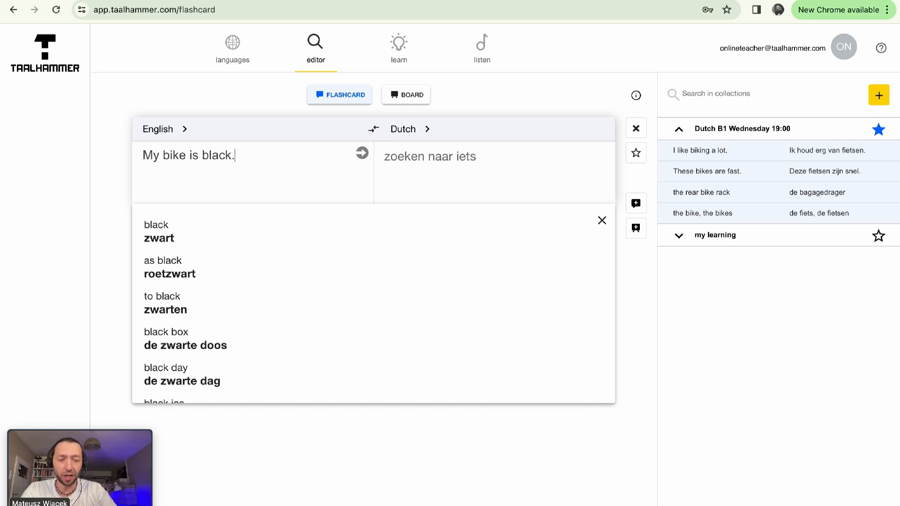
{"action": "key", "text": "Return"}
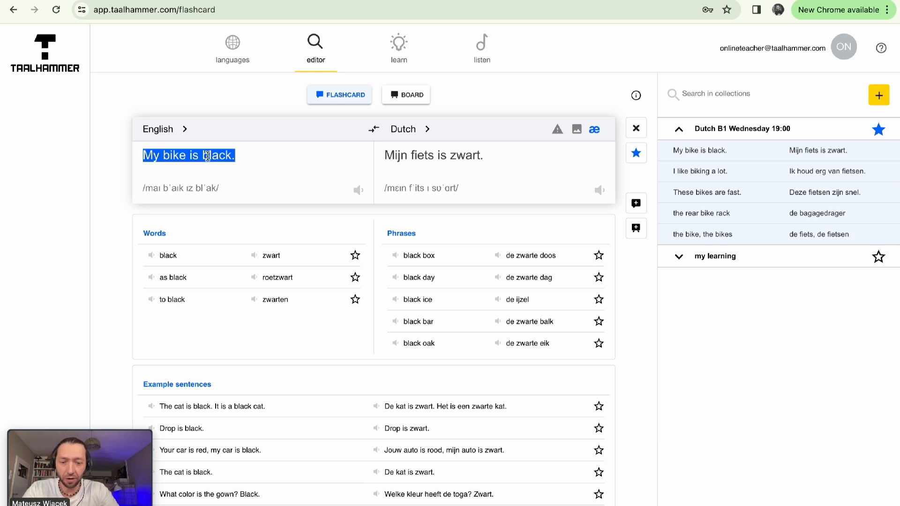
{"action": "type", "text": "We have many bikes."}
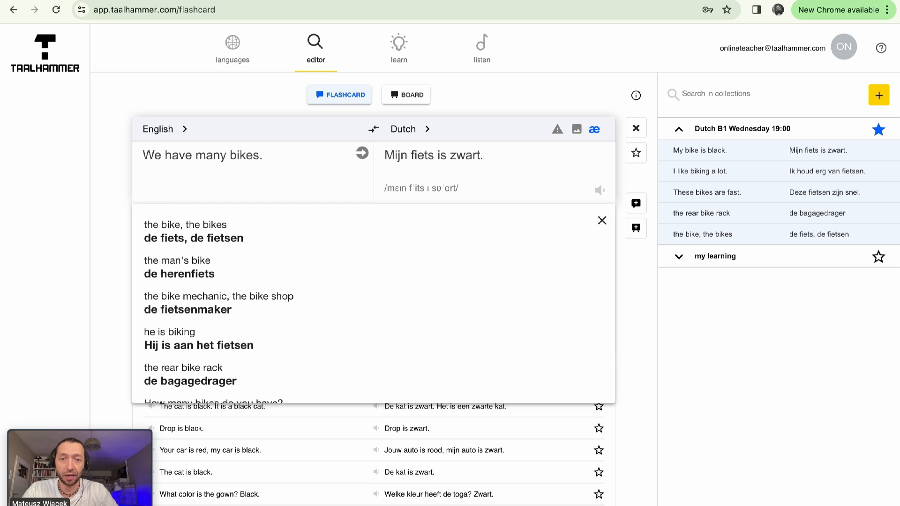
{"action": "key", "text": "Return"}
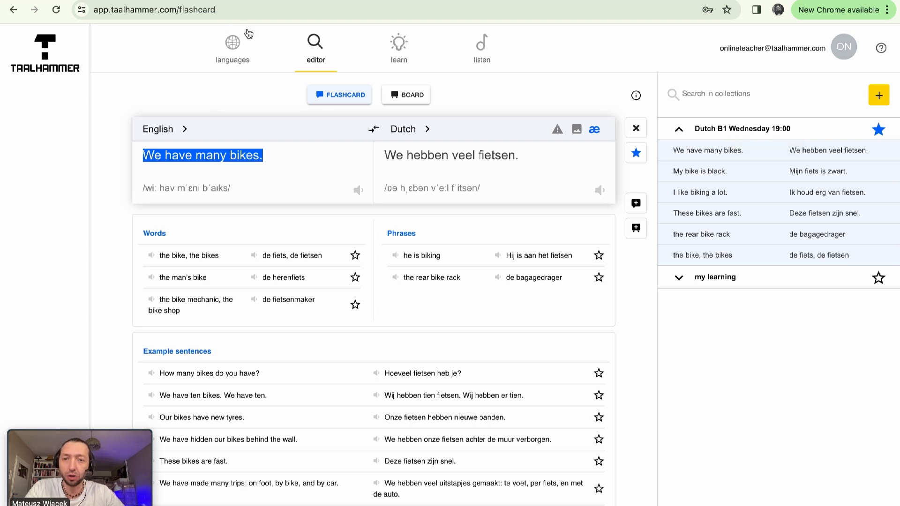
Subscribe to the Dutch topic collection "Useful travelling vocabulary" in the language catalogue.
{"action": "left_click", "coordinate": [237, 51]}
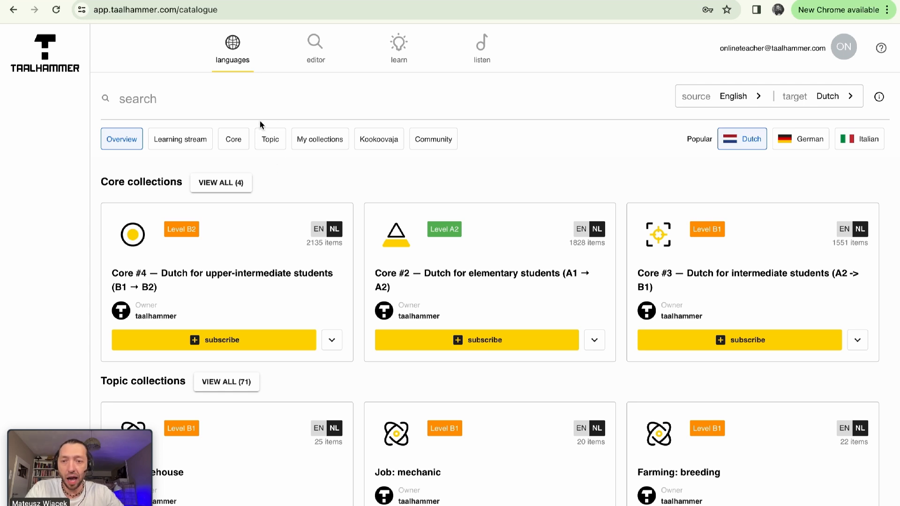
{"action": "left_click", "coordinate": [271, 144]}
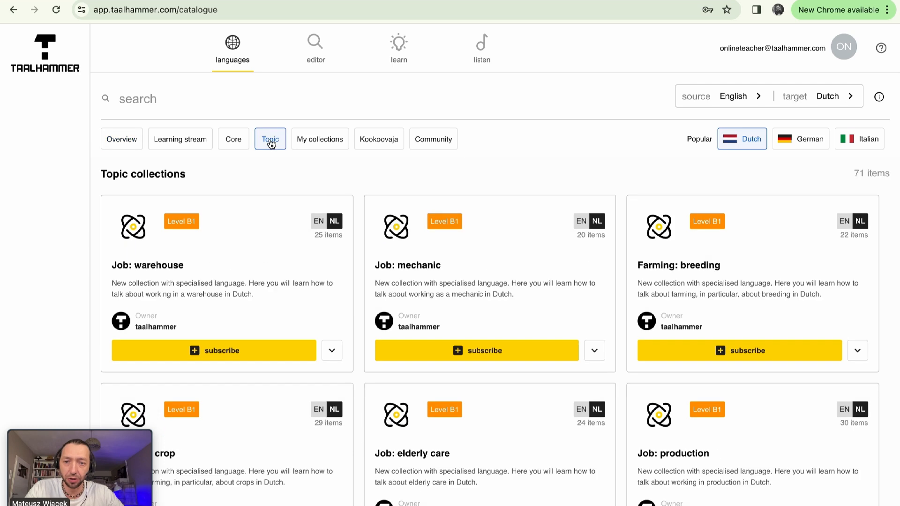
{"action": "scroll", "coordinate": [298, 299], "scroll_direction": "down", "scroll_amount": 4}
{"action": "scroll", "coordinate": [299, 304], "scroll_direction": "down", "scroll_amount": 3}
{"action": "scroll", "coordinate": [297, 304], "scroll_direction": "down", "scroll_amount": 7}
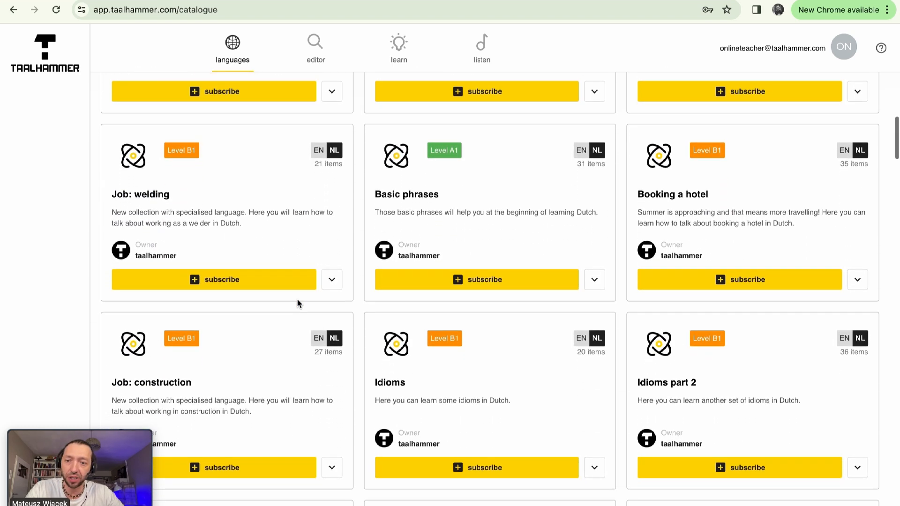
{"action": "scroll", "coordinate": [298, 302], "scroll_direction": "down", "scroll_amount": 1}
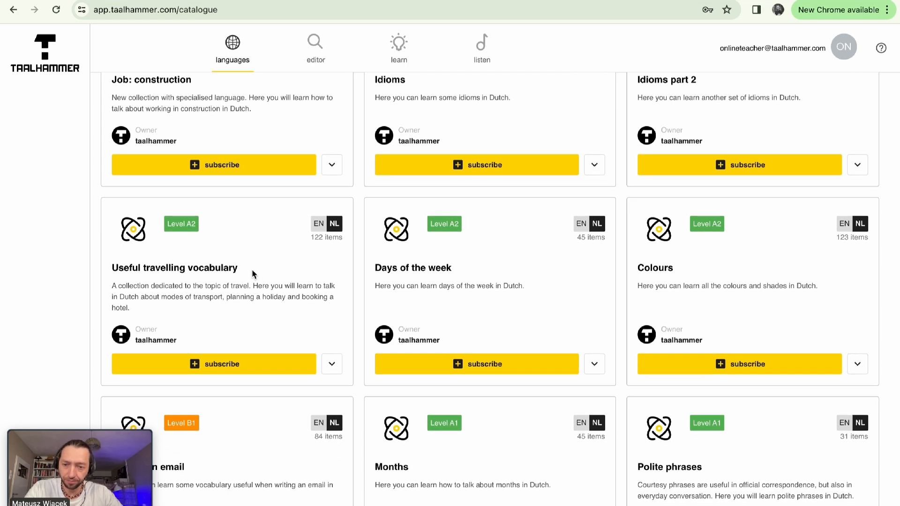
{"action": "left_click", "coordinate": [229, 369]}
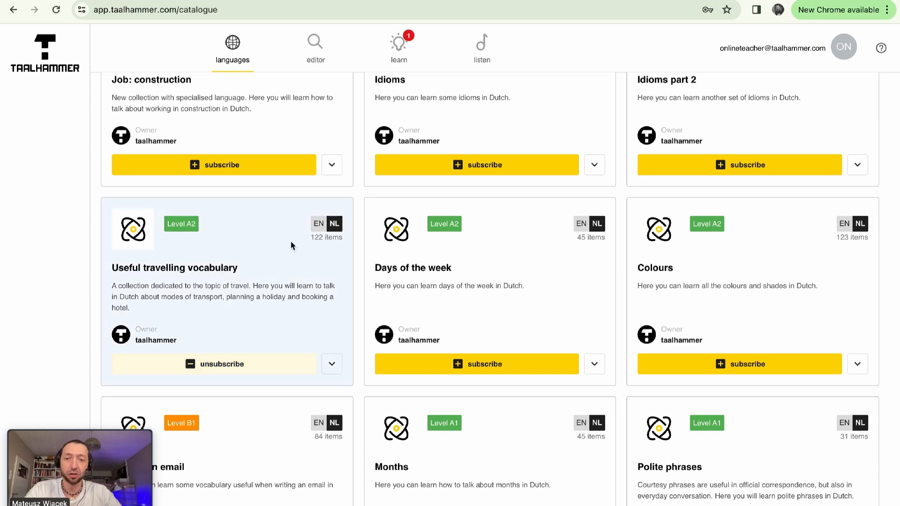
Copy "plane" and "Are you going there by plane?" from the "Useful travelling vocabulary" collection into "Dutch B1 Wednesday 19:00".
{"action": "left_click", "coordinate": [317, 58]}
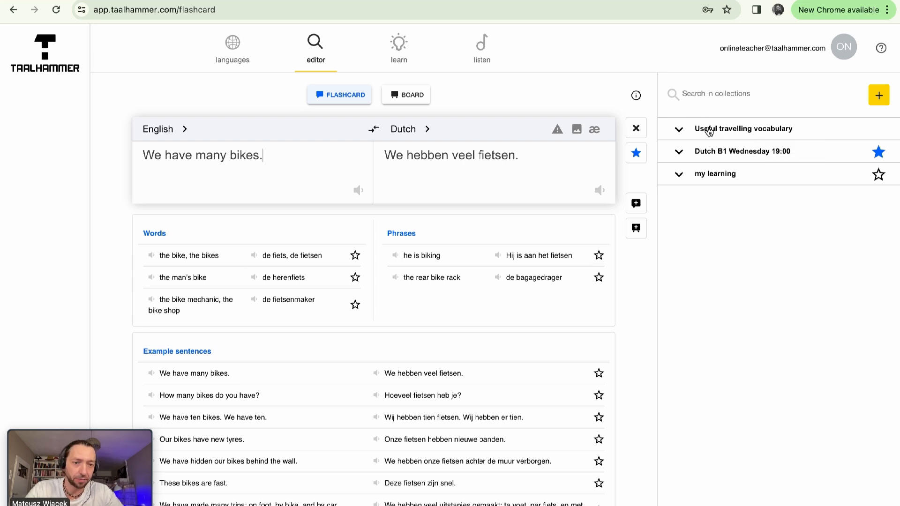
{"action": "left_click", "coordinate": [721, 133]}
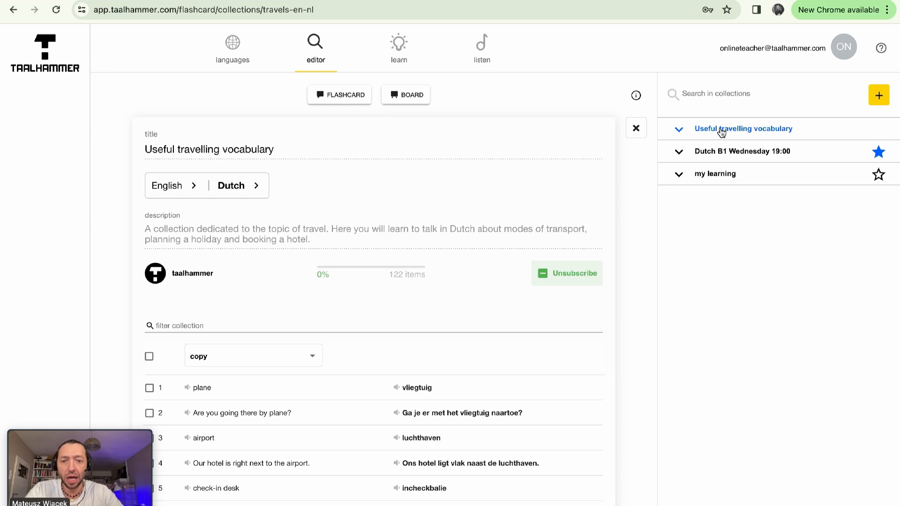
{"action": "scroll", "coordinate": [367, 336], "scroll_direction": "down", "scroll_amount": 2}
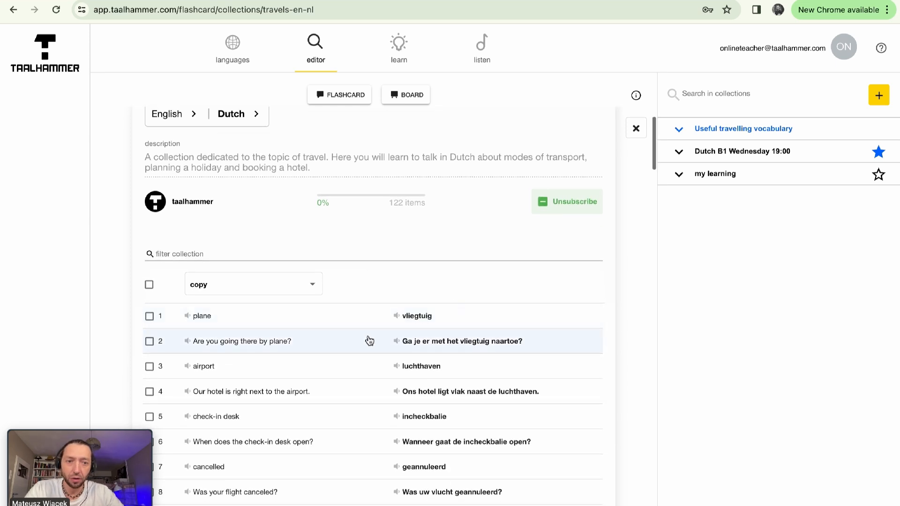
{"action": "scroll", "coordinate": [325, 299], "scroll_direction": "down", "scroll_amount": 1}
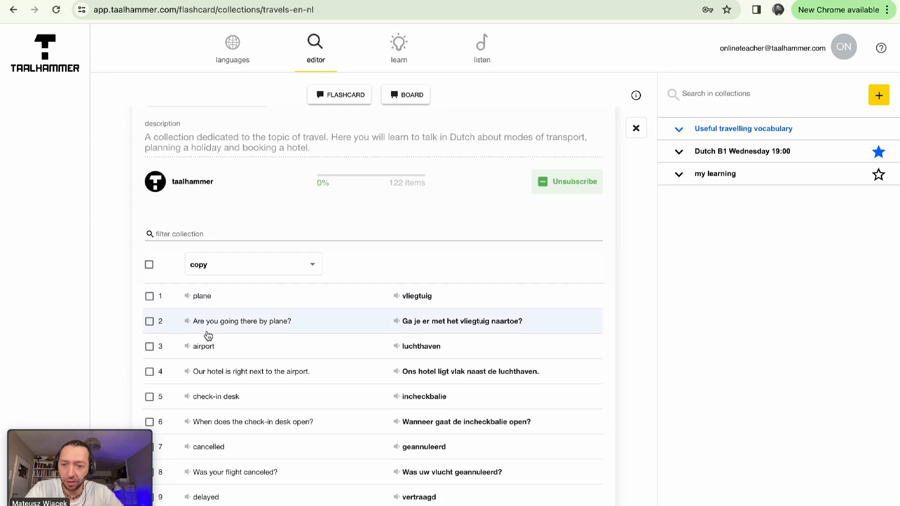
{"action": "left_click", "coordinate": [150, 297]}
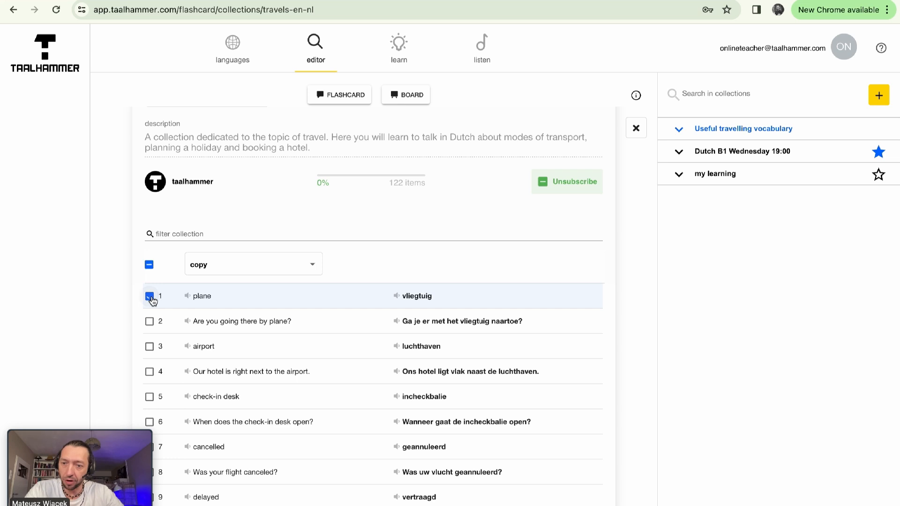
{"action": "left_click", "coordinate": [150, 322]}
{"action": "left_click", "coordinate": [150, 346]}
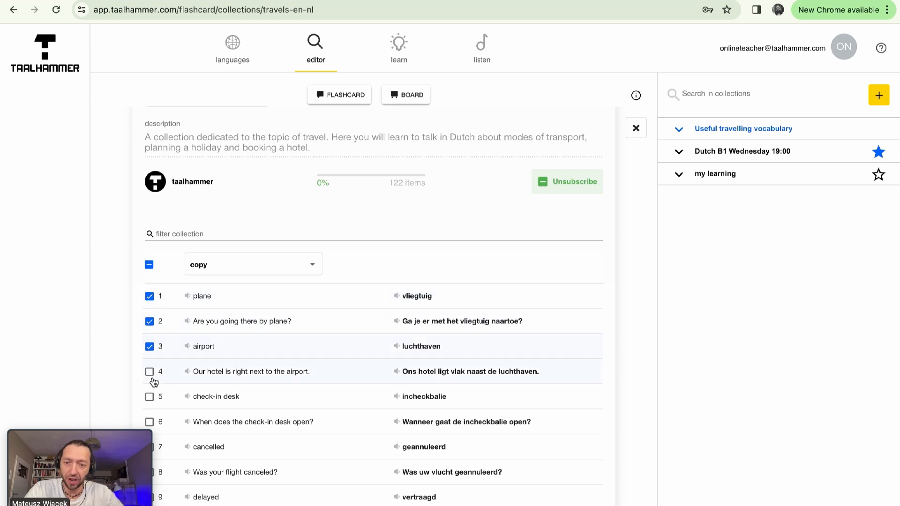
{"action": "left_click", "coordinate": [149, 347]}
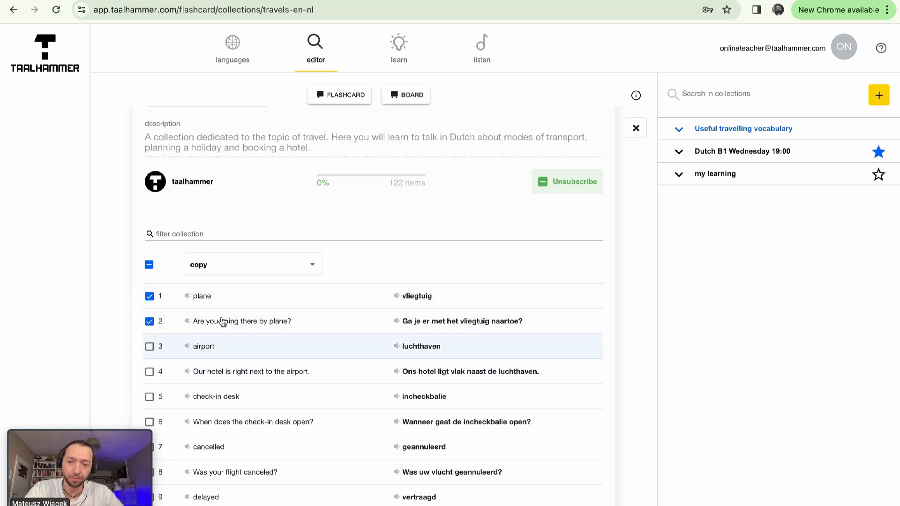
{"action": "left_click", "coordinate": [231, 271]}
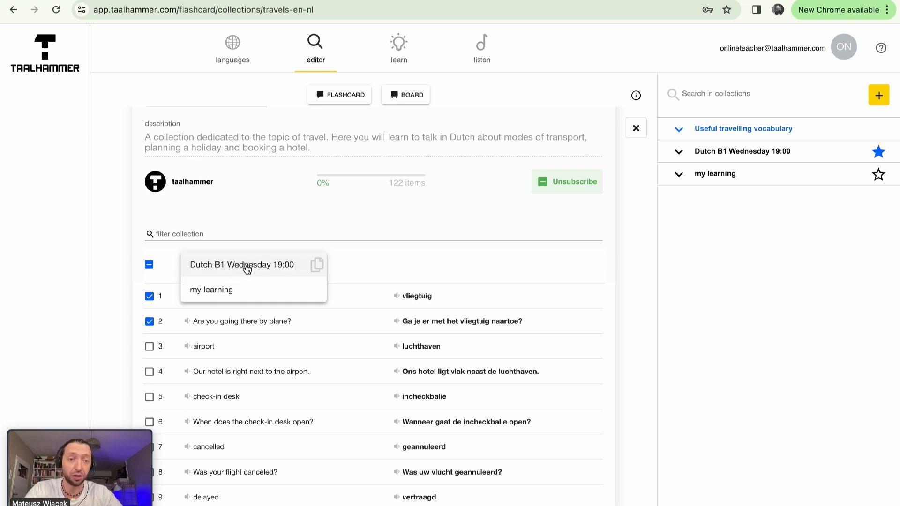
{"action": "left_click", "coordinate": [249, 267]}
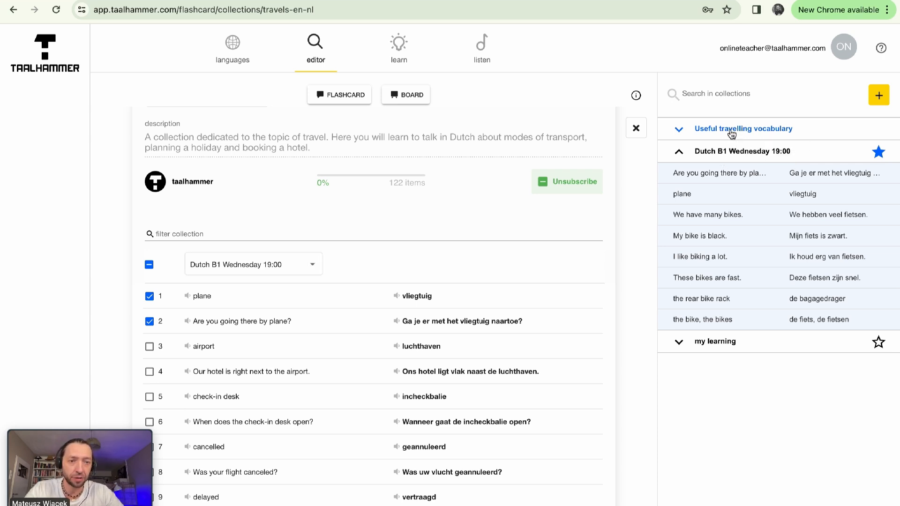
Unsubscribe from "Useful travelling vocabulary" and open the "Dutch B1 Wednesday 19:00" collection for editing.
{"action": "scroll", "coordinate": [566, 202], "scroll_direction": "up", "scroll_amount": 2}
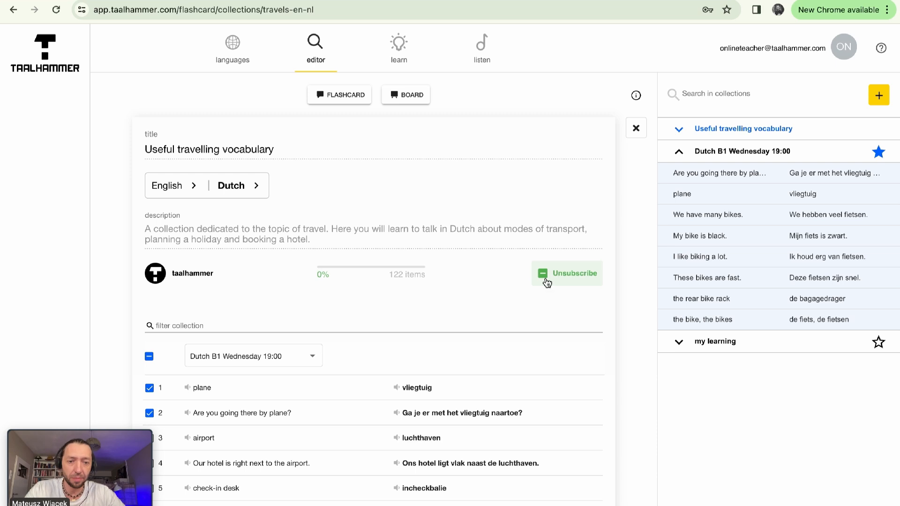
{"action": "left_click", "coordinate": [581, 277]}
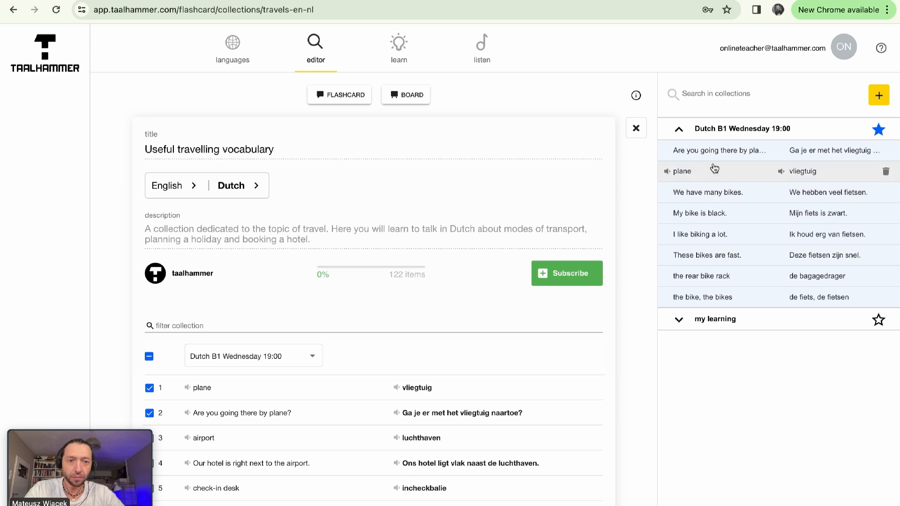
{"action": "left_click", "coordinate": [749, 131]}
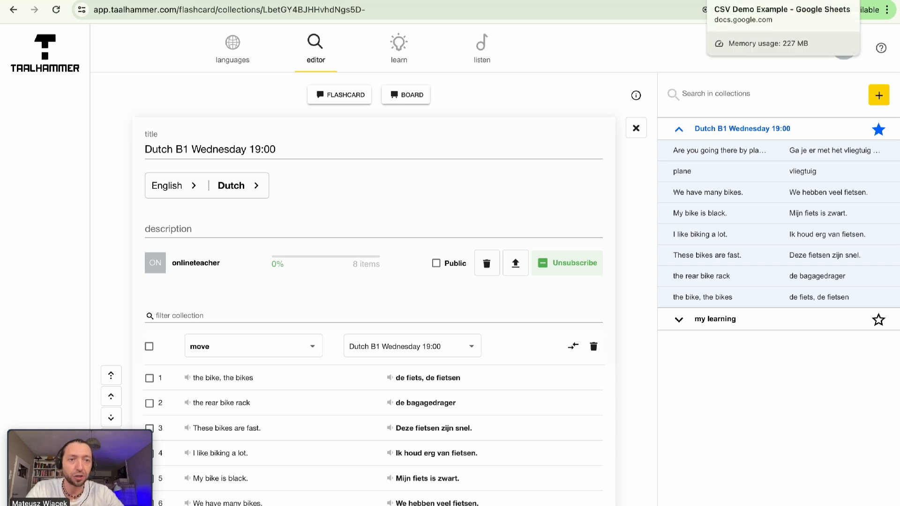
Switch to the "CSV Demo Example" spreadsheet in Google Sheets and examine the language codes heading its two sentence columns.
{"action": "left_click", "coordinate": [750, 0]}
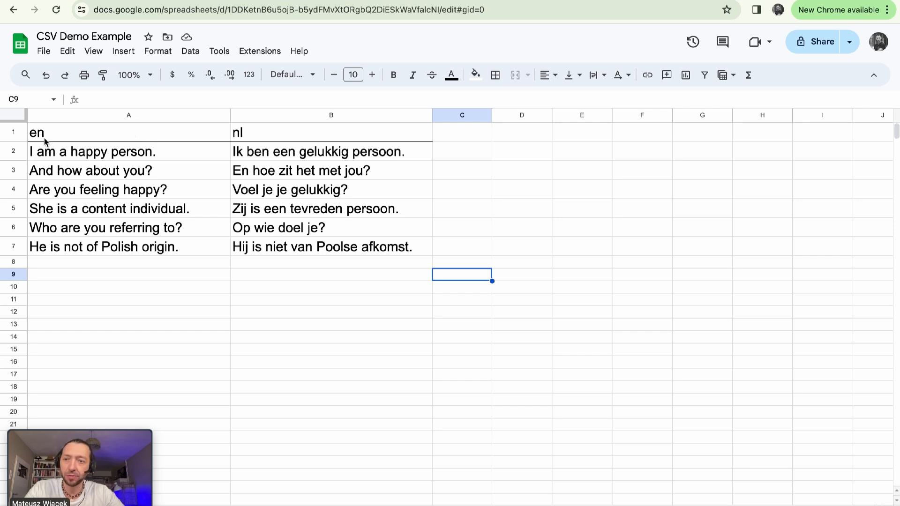
{"action": "left_click", "coordinate": [9, 134]}
{"action": "double_click", "coordinate": [52, 134]}
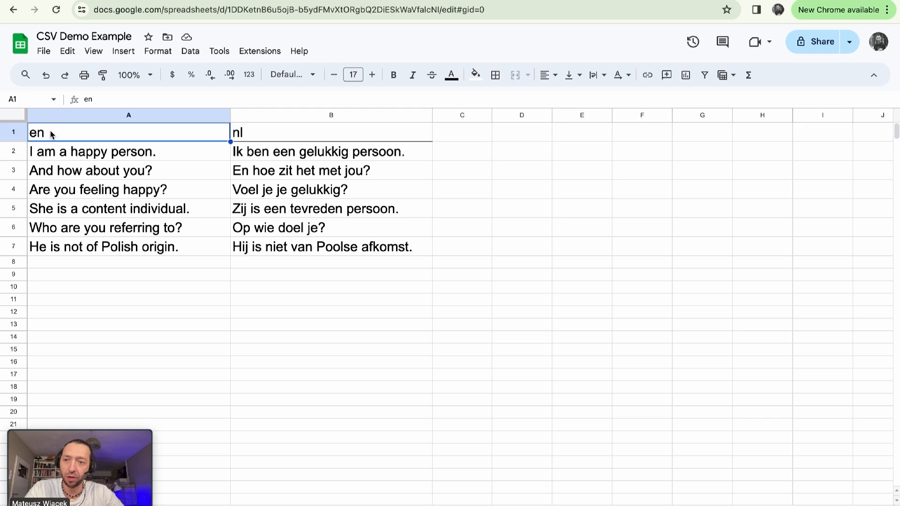
{"action": "double_click", "coordinate": [37, 134]}
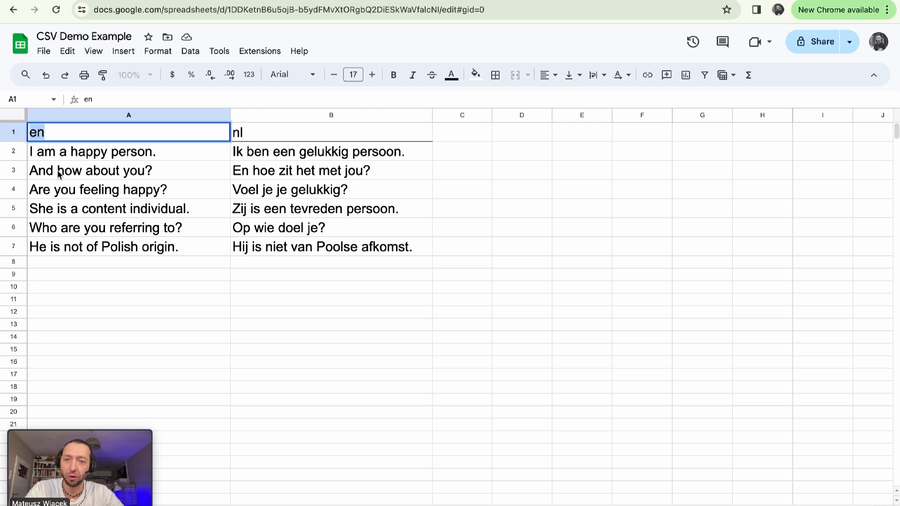
{"action": "double_click", "coordinate": [236, 139]}
{"action": "double_click", "coordinate": [237, 133]}
Download the "CSV Demo Example" spreadsheet as a comma-separated values (.csv) file.
{"action": "left_click", "coordinate": [45, 52]}
{"action": "mouse_move", "coordinate": [81, 196]}
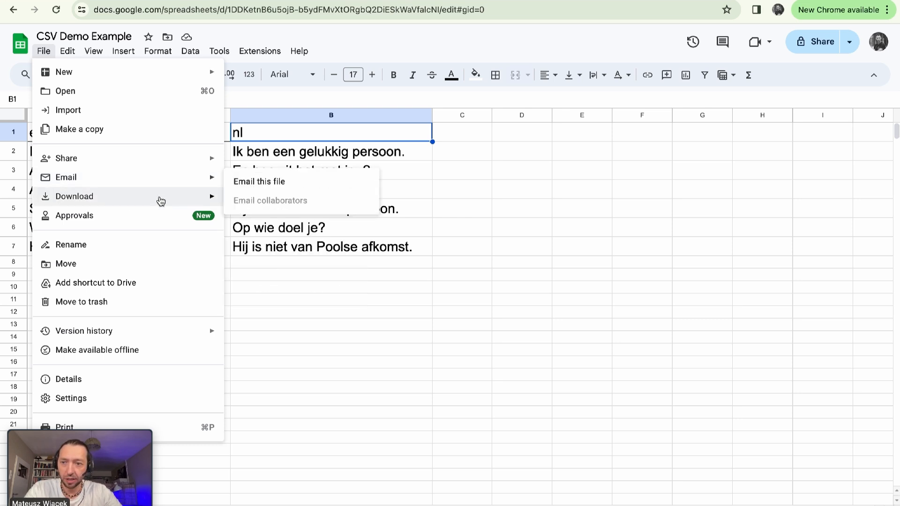
{"action": "mouse_move", "coordinate": [187, 197]}
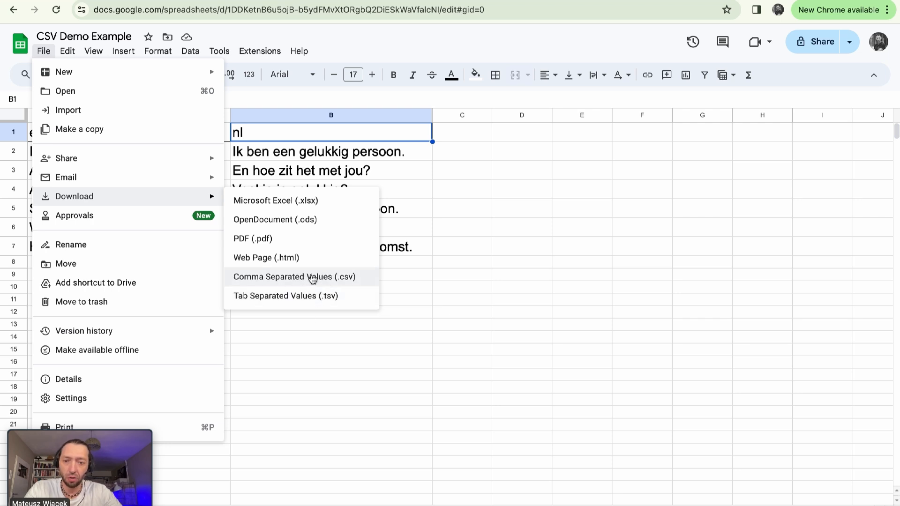
{"action": "left_click", "coordinate": [311, 277]}
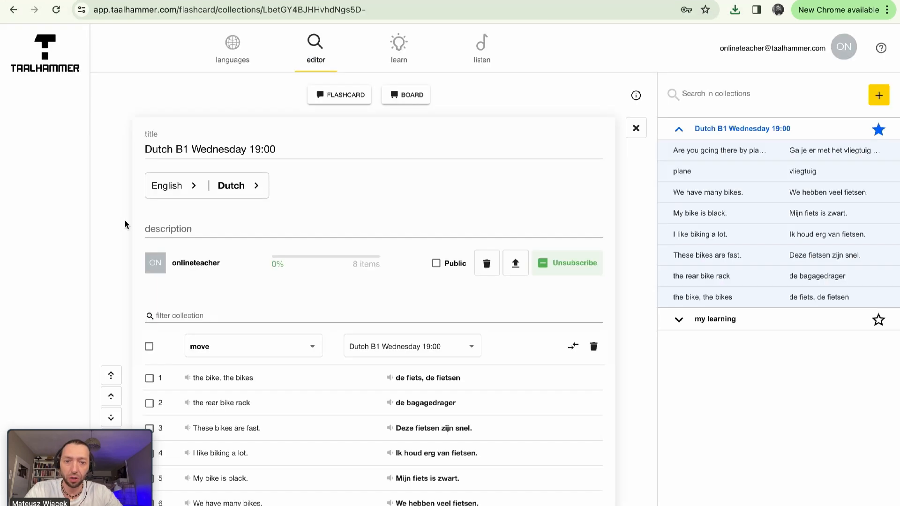
Switch back to Taalhammer and import "CSV Demo Example - Sheet1.csv" from Downloads into the "Dutch B1 Wednesday 19:00" collection.
{"action": "left_click", "coordinate": [516, 264]}
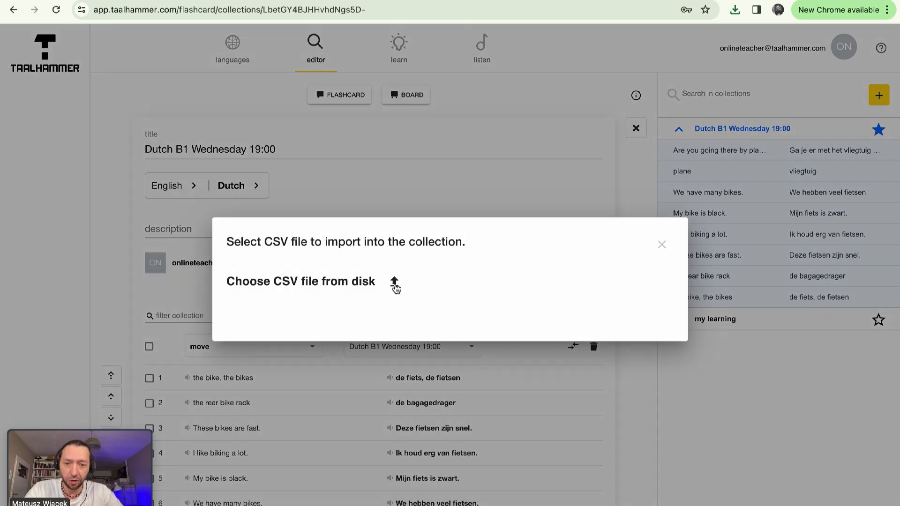
{"action": "left_click", "coordinate": [395, 284]}
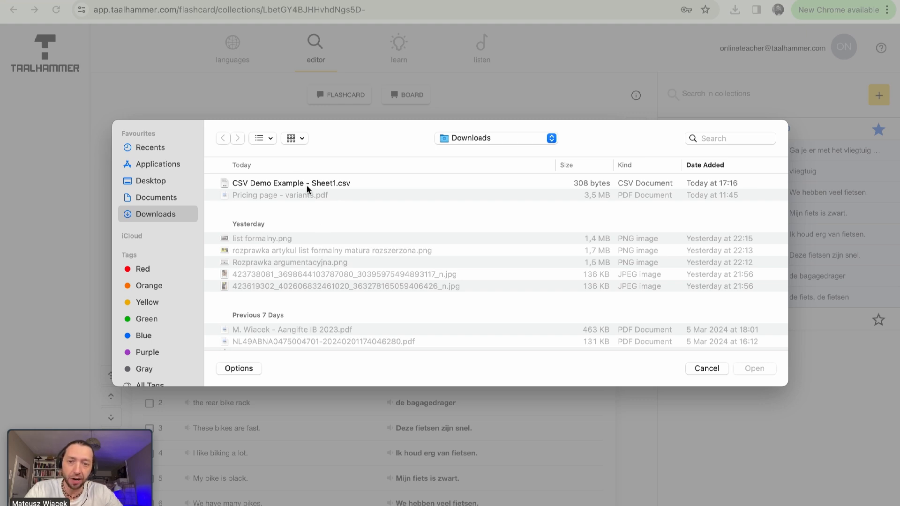
{"action": "left_click", "coordinate": [319, 182]}
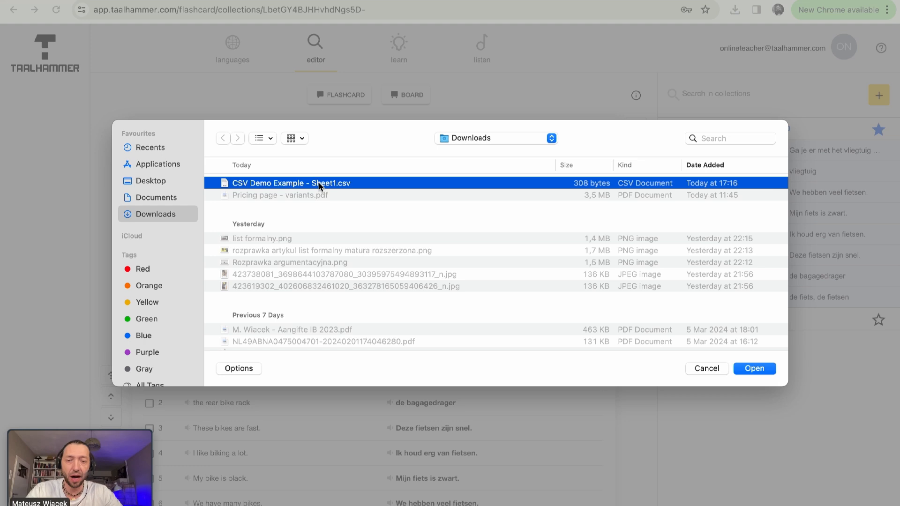
{"action": "left_click", "coordinate": [752, 369]}
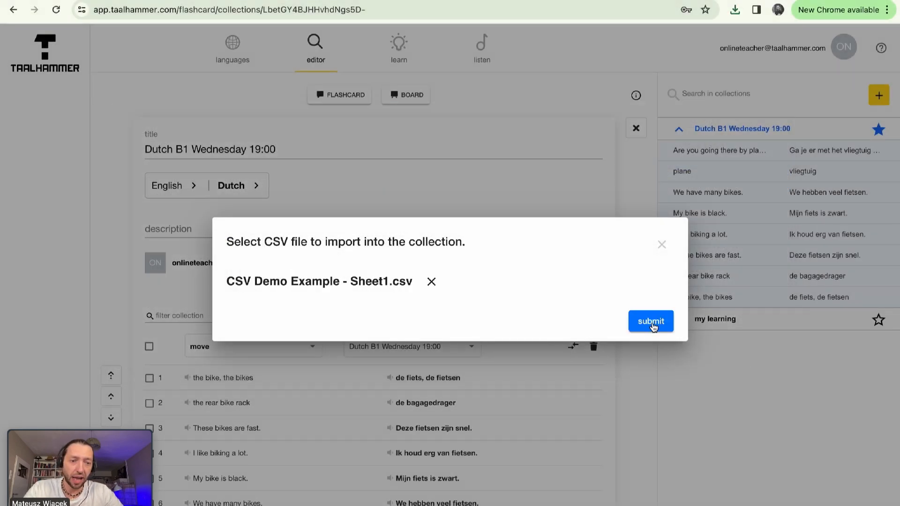
{"action": "left_click", "coordinate": [652, 323]}
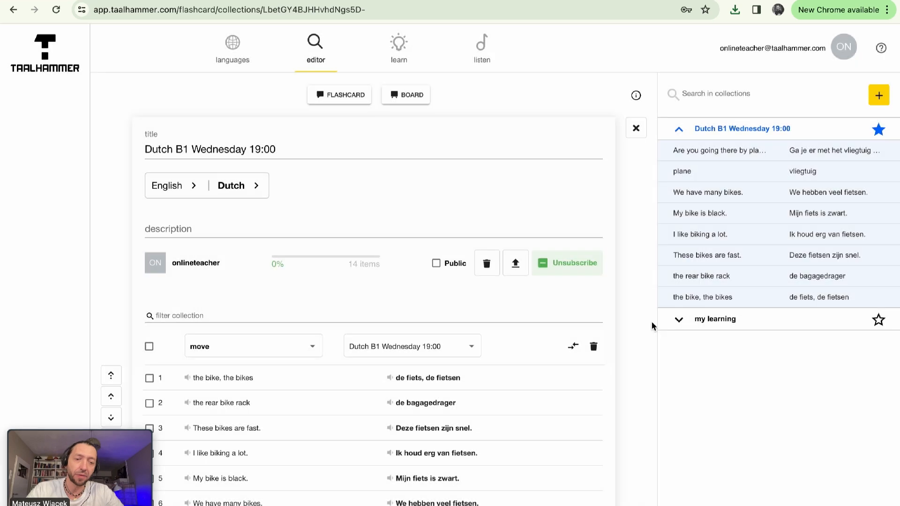
{"action": "scroll", "coordinate": [391, 382], "scroll_direction": "down", "scroll_amount": 4}
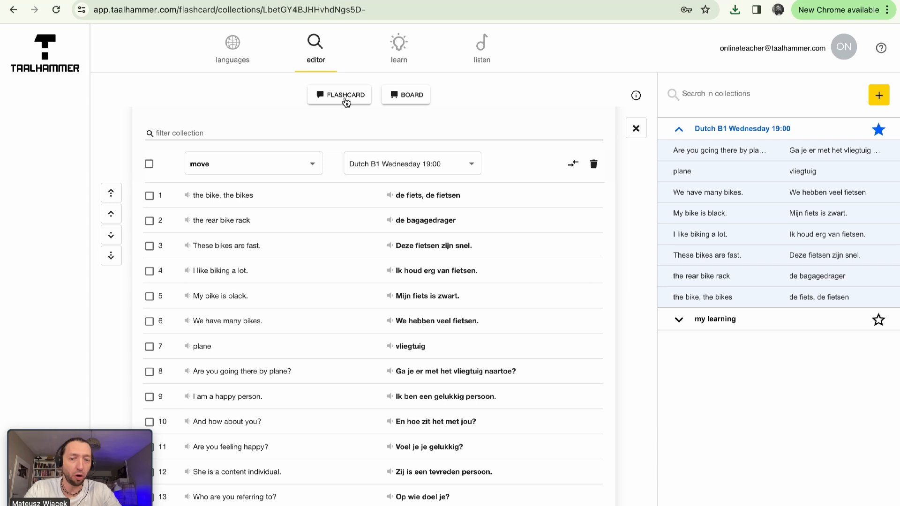
Create a new board in the editor and set its text language to Dutch.
{"action": "left_click", "coordinate": [415, 97]}
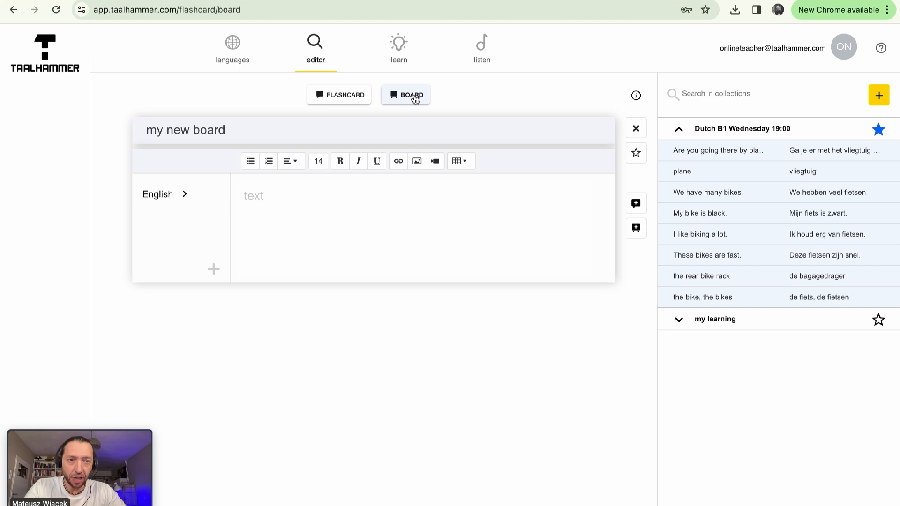
{"action": "left_click", "coordinate": [415, 97]}
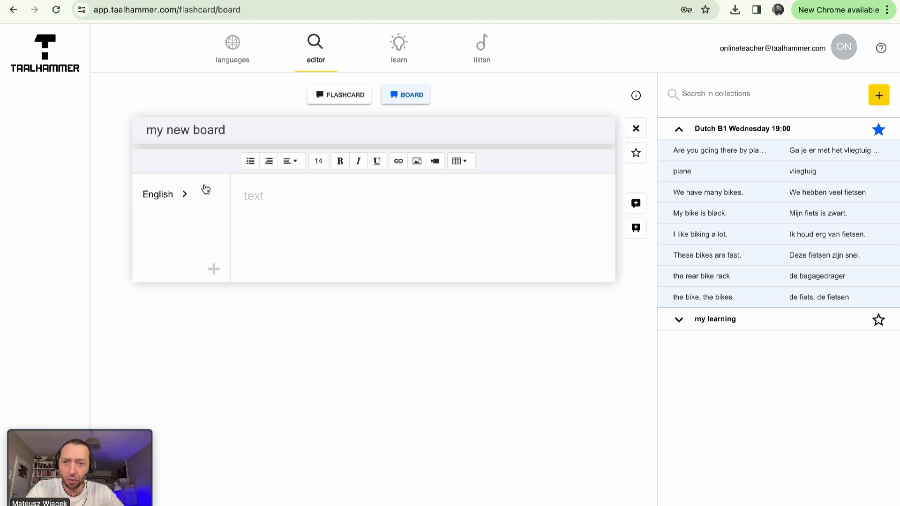
{"action": "left_click", "coordinate": [164, 195]}
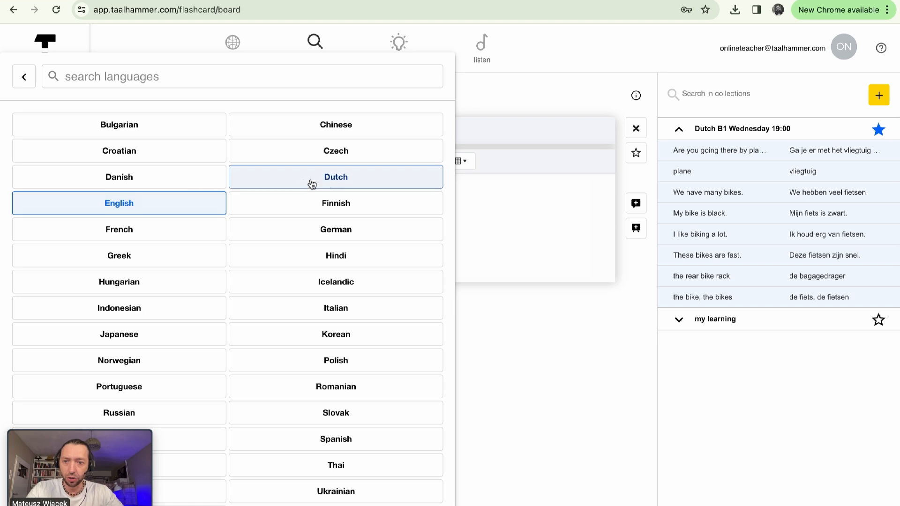
{"action": "left_click", "coordinate": [337, 178]}
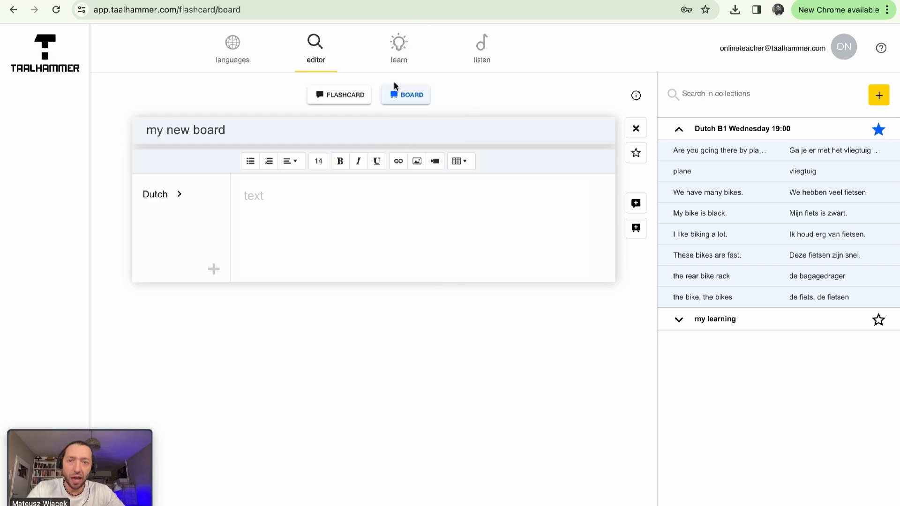
Copy the three paragraphs from "Wat leuk om jou" to "broer van Jan." from the lingua.com letter page into the board's text.
{"action": "left_click", "coordinate": [431, 0]}
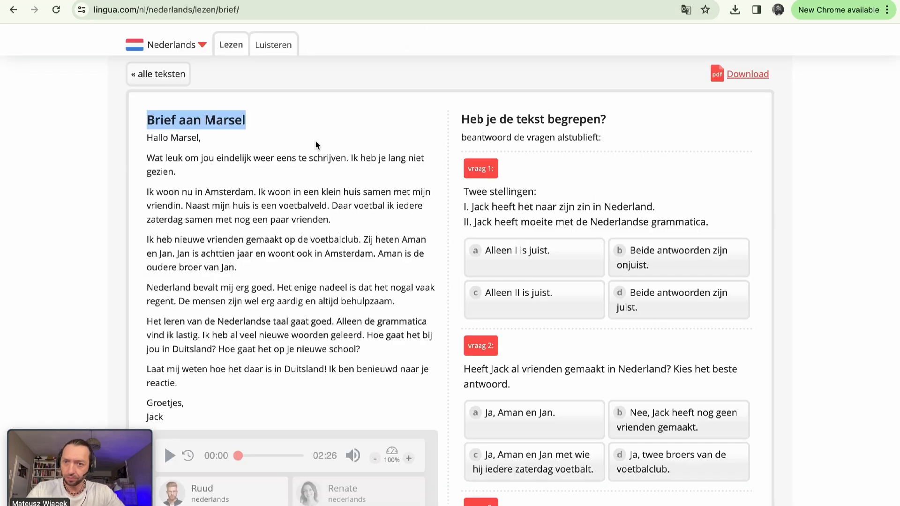
{"action": "left_click", "coordinate": [276, 233]}
{"action": "left_click_drag", "start_coordinate": [245, 271], "coordinate": [149, 158]}
{"action": "key", "text": "ctrl+c"}
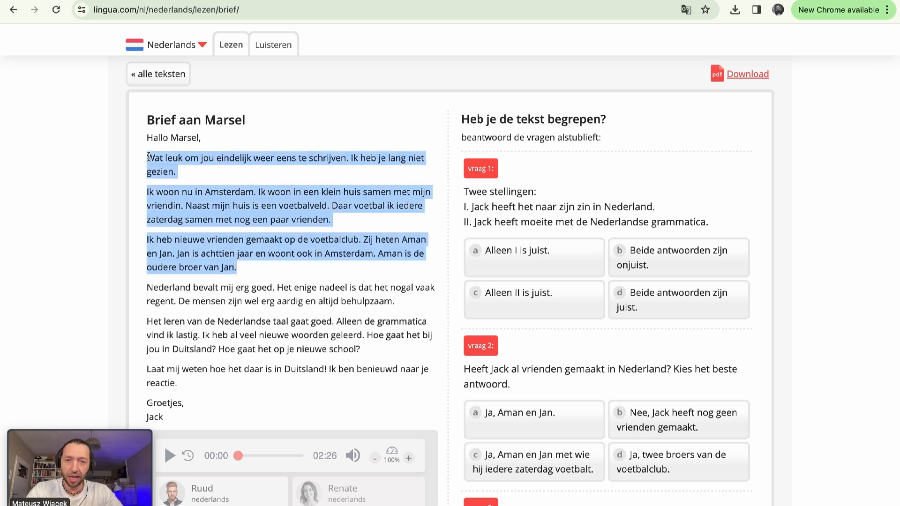
{"action": "left_click", "coordinate": [110, 1]}
{"action": "left_click", "coordinate": [384, 210]}
{"action": "key", "text": "ctrl+v"}
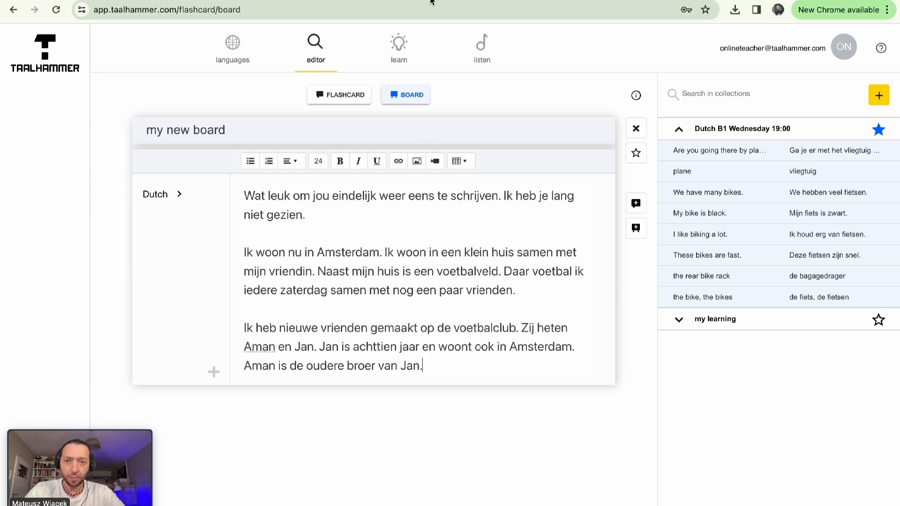
Replace the board's title with the heading "Brief aan Marsel" copied from the lingua.com page, and save the board to the collection.
{"action": "triple_click", "coordinate": [217, 130]}
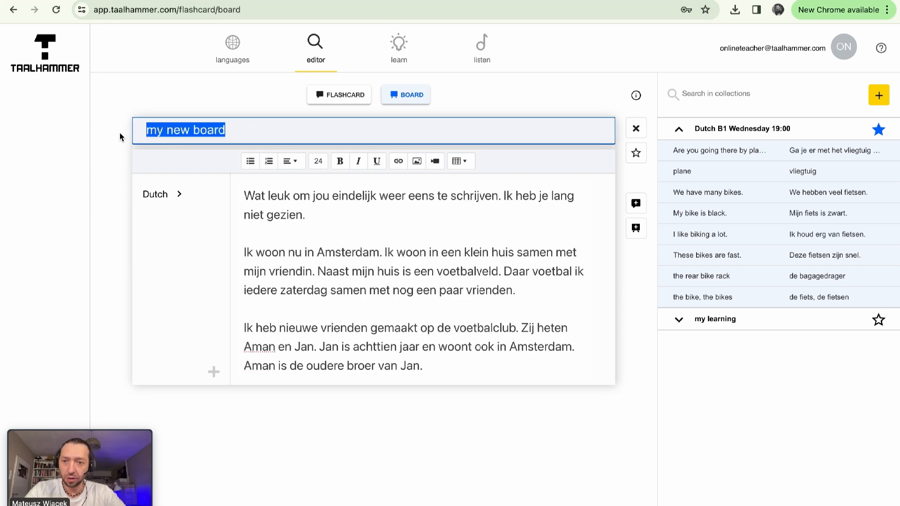
{"action": "left_click", "coordinate": [415, 2]}
{"action": "left_click_drag", "start_coordinate": [250, 121], "coordinate": [146, 121]}
{"action": "key", "text": "super+c"}
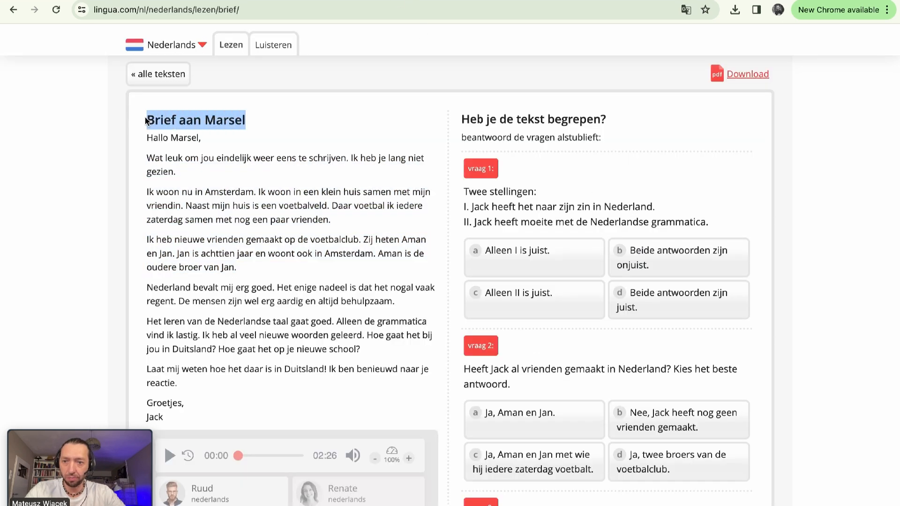
{"action": "left_click", "coordinate": [95, 1]}
{"action": "key", "text": "super+v"}
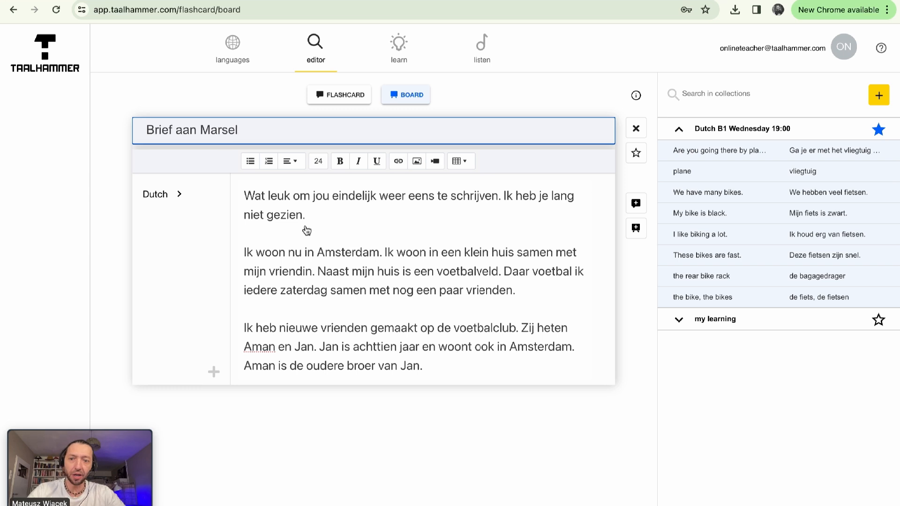
{"action": "left_click", "coordinate": [637, 155]}
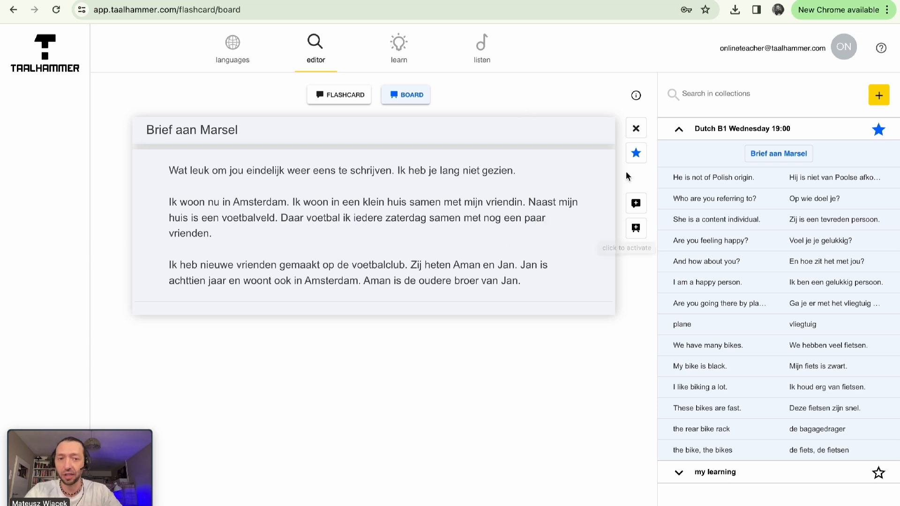
View the "He is not of Polish origin." flashcard, reopen the "Brief aan Marsel" board and play its audio.
{"action": "left_click", "coordinate": [726, 179]}
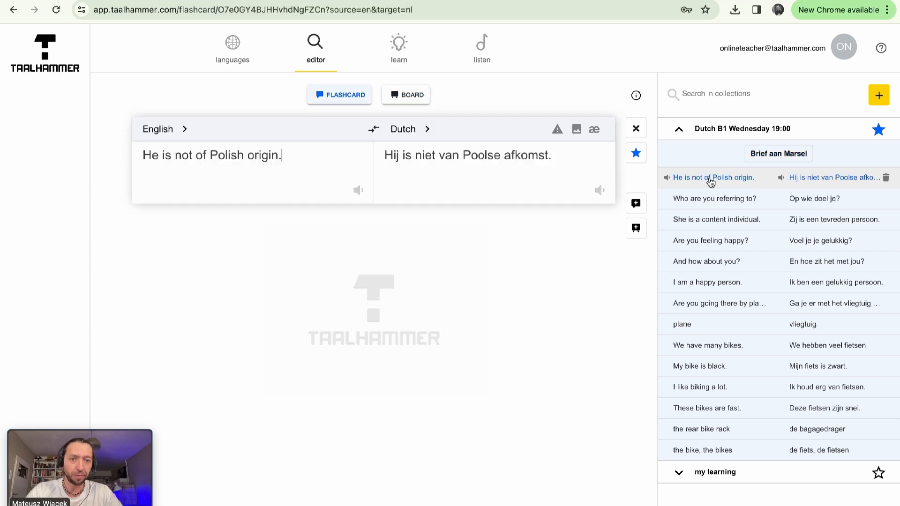
{"action": "left_click", "coordinate": [779, 153]}
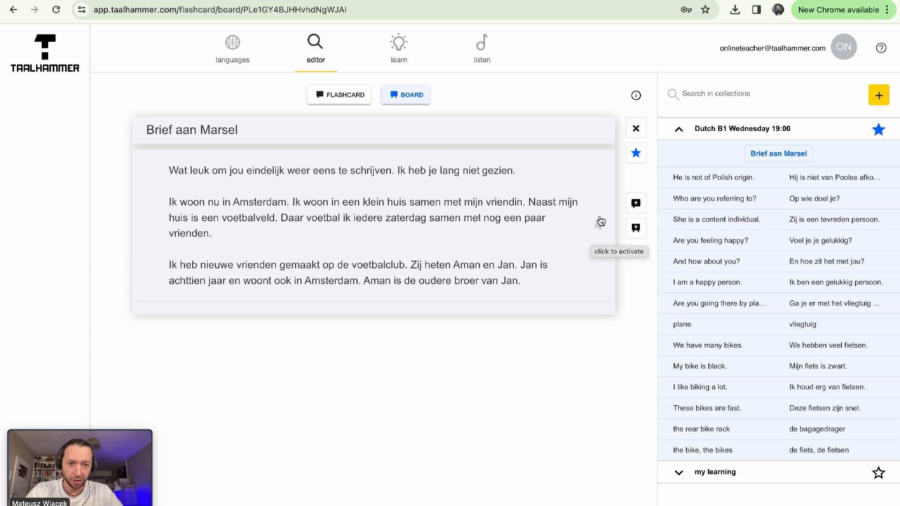
{"action": "left_click", "coordinate": [600, 227]}
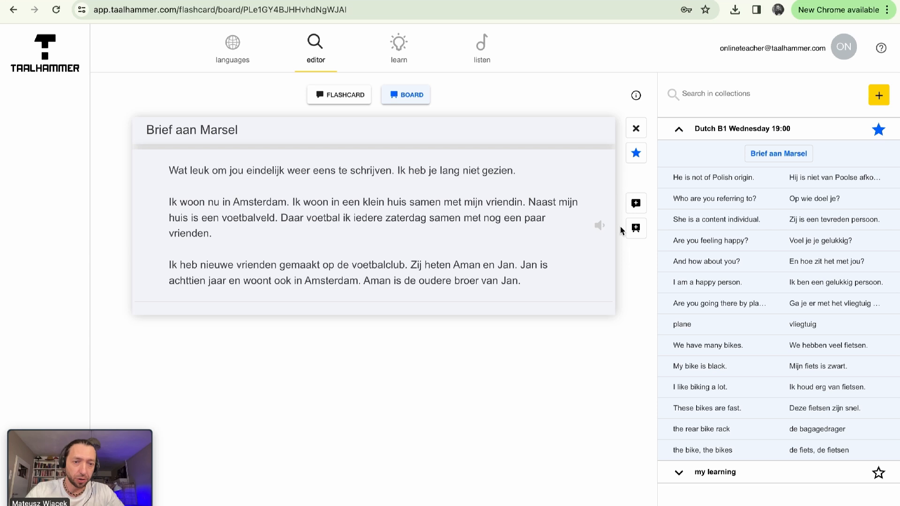
Add an English-to-Dutch flashcard to the board with "een klein huis" from its text and the generated translation "a small house".
{"action": "left_click", "coordinate": [636, 205]}
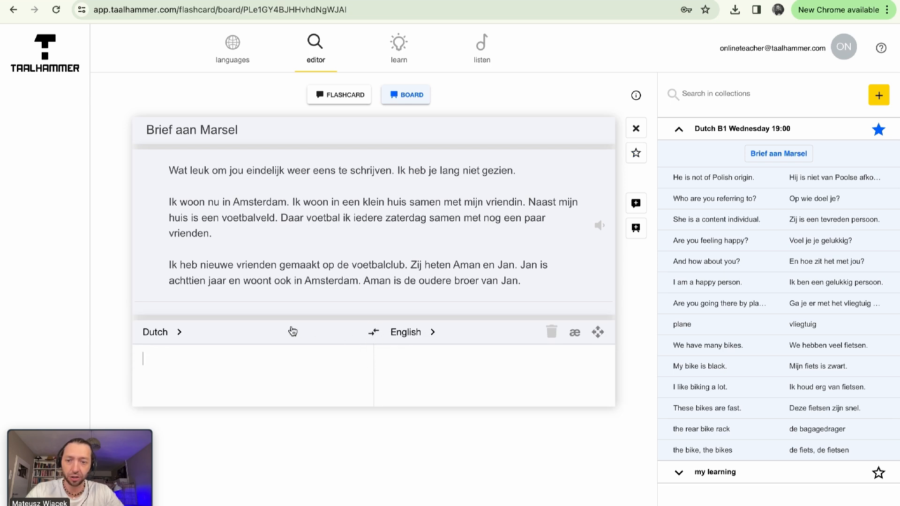
{"action": "left_click", "coordinate": [375, 333]}
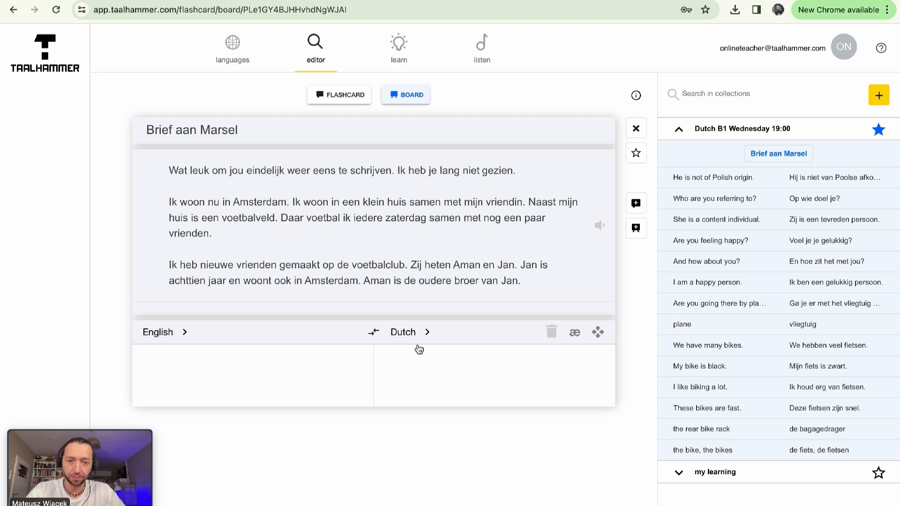
{"action": "left_click", "coordinate": [421, 226]}
{"action": "left_click_drag", "start_coordinate": [514, 257], "coordinate": [445, 257]}
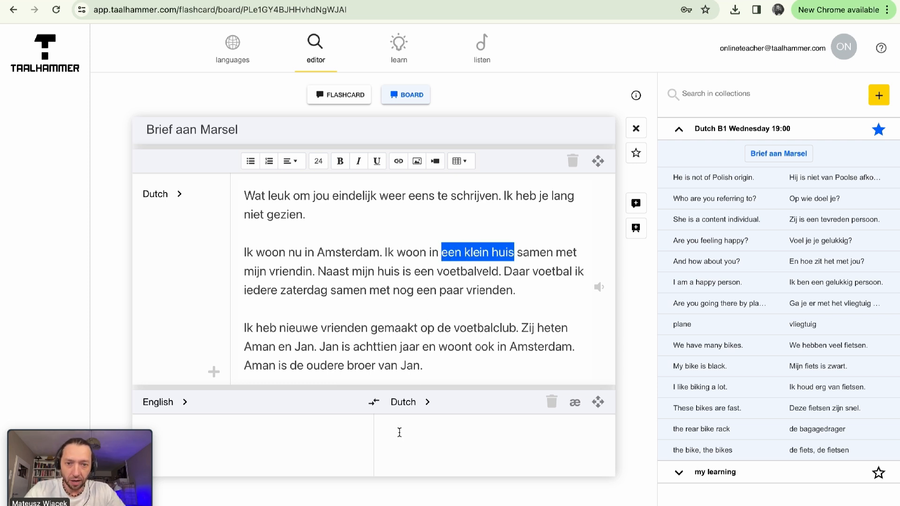
{"action": "left_click", "coordinate": [427, 435]}
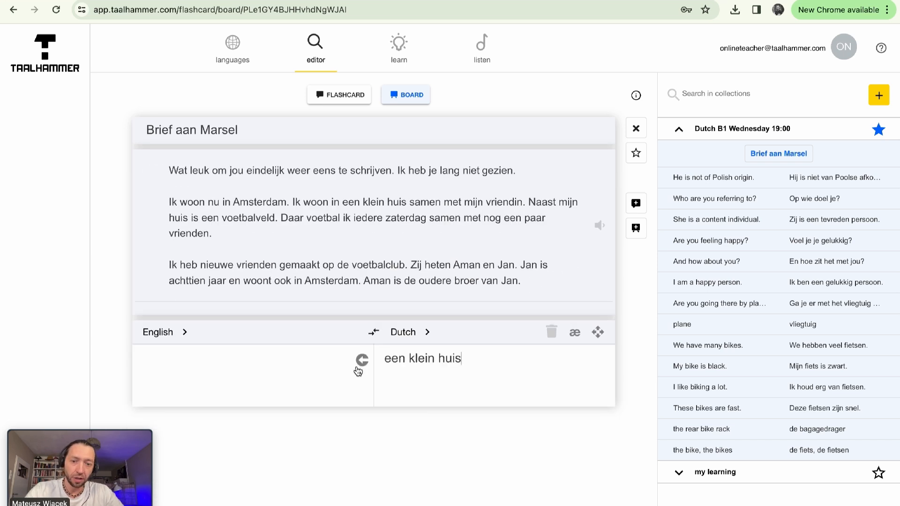
{"action": "left_click", "coordinate": [362, 362]}
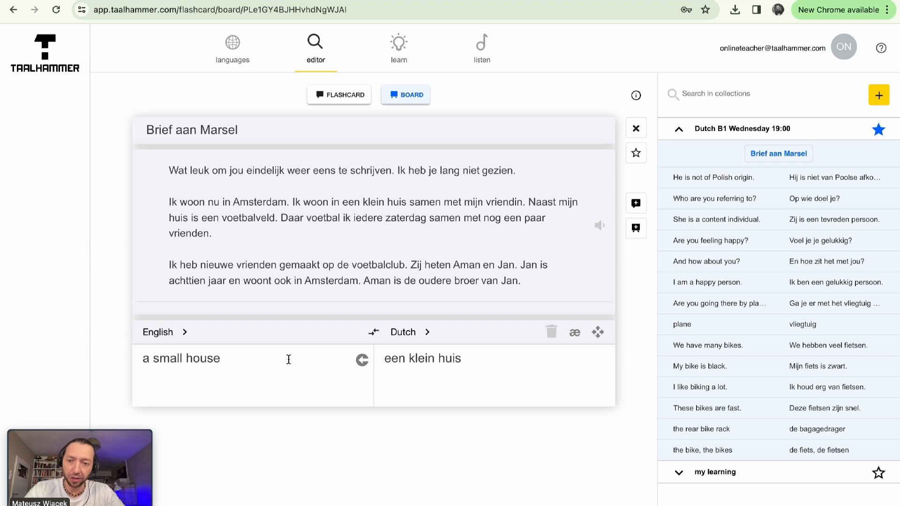
Add a second flashcard with "iedere zaterdag" from the board text and the generated translation "every Saturday", and save and close the board.
{"action": "left_click", "coordinate": [386, 256]}
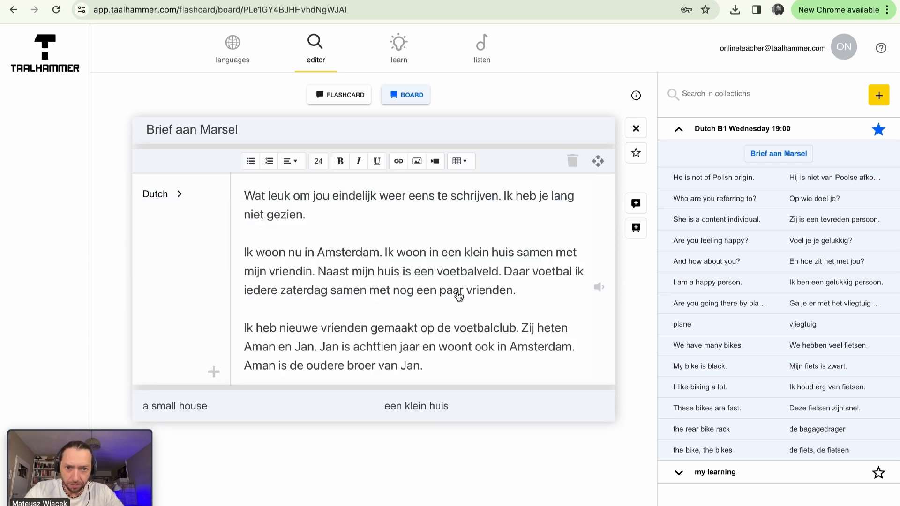
{"action": "left_click", "coordinate": [328, 294]}
{"action": "left_click_drag", "start_coordinate": [328, 296], "coordinate": [245, 296]}
{"action": "key", "text": "ctrl+c"}
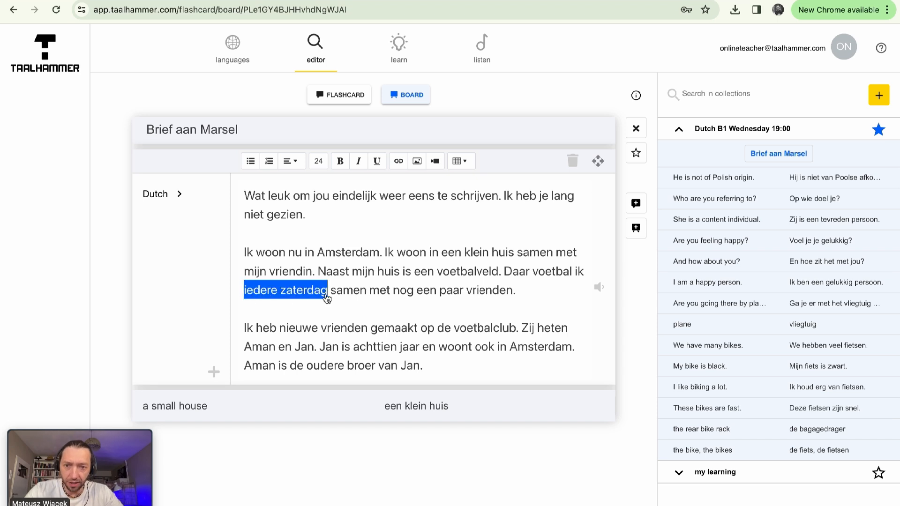
{"action": "left_click", "coordinate": [636, 203]}
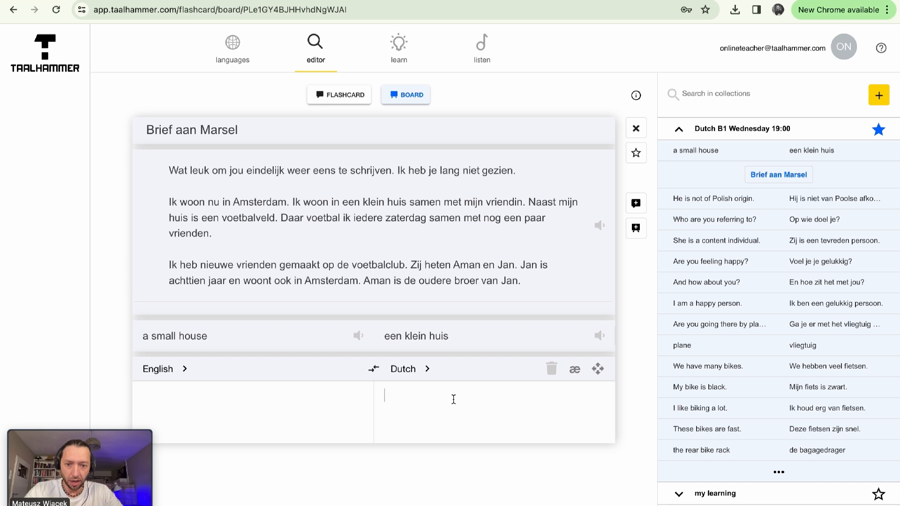
{"action": "key", "text": "ctrl+v"}
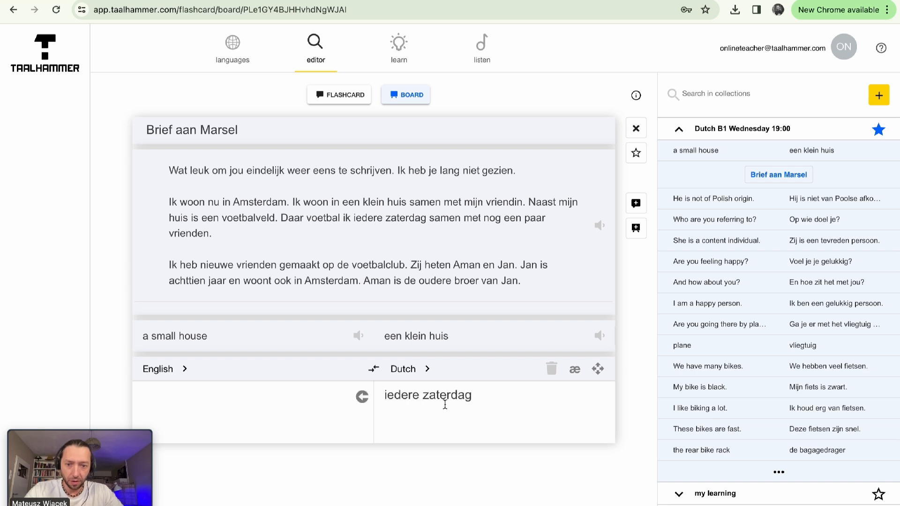
{"action": "left_click", "coordinate": [362, 398]}
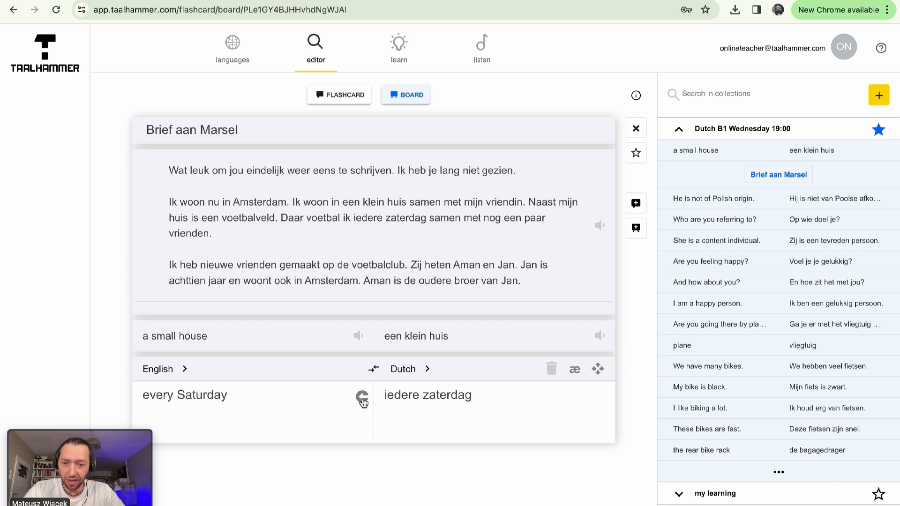
{"action": "left_click", "coordinate": [636, 154]}
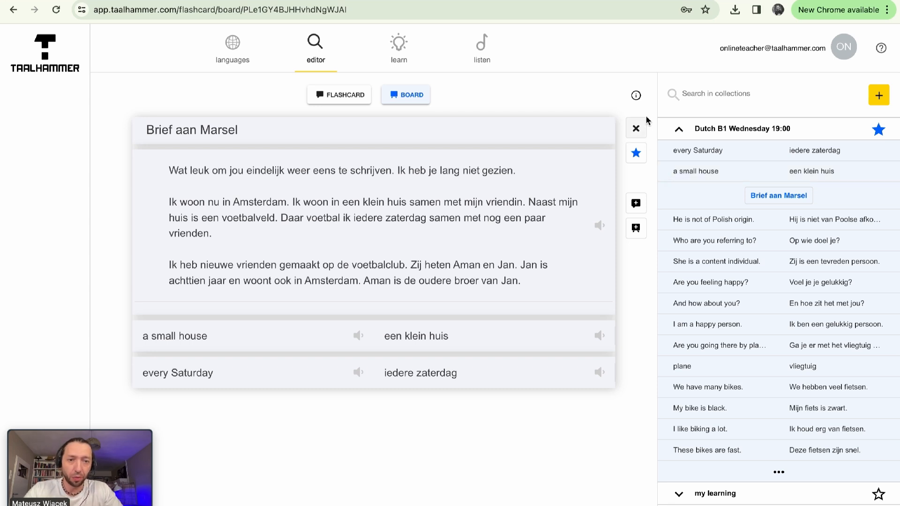
{"action": "left_click", "coordinate": [637, 132]}
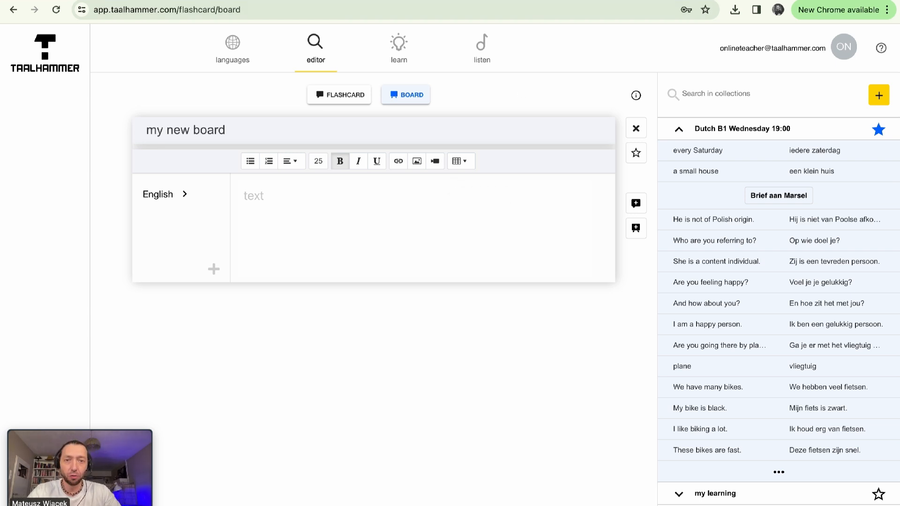
Copy the URL of the open YouTube video on Dutch regular verbs in the past tense and insert the video into the new board.
{"action": "left_click", "coordinate": [536, 0]}
{"action": "key", "text": "ctrl+c"}
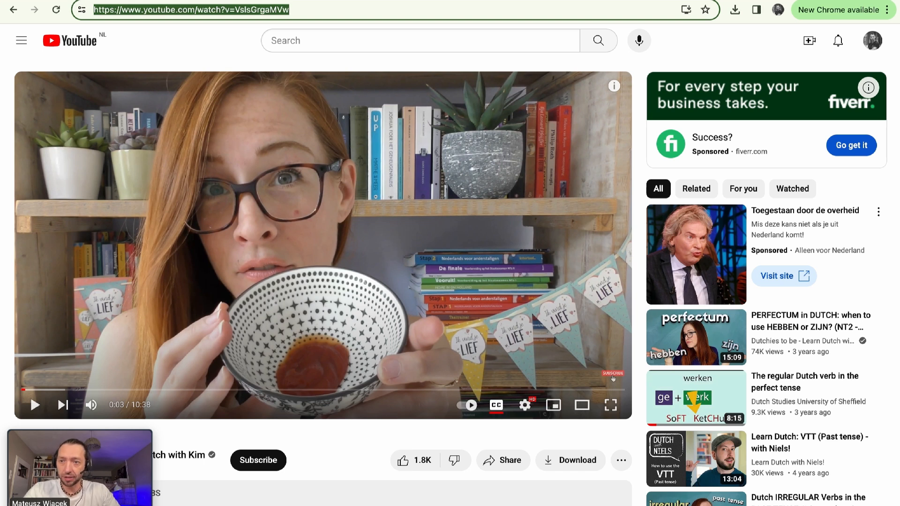
{"action": "key", "text": "ctrl+shift+Tab"}
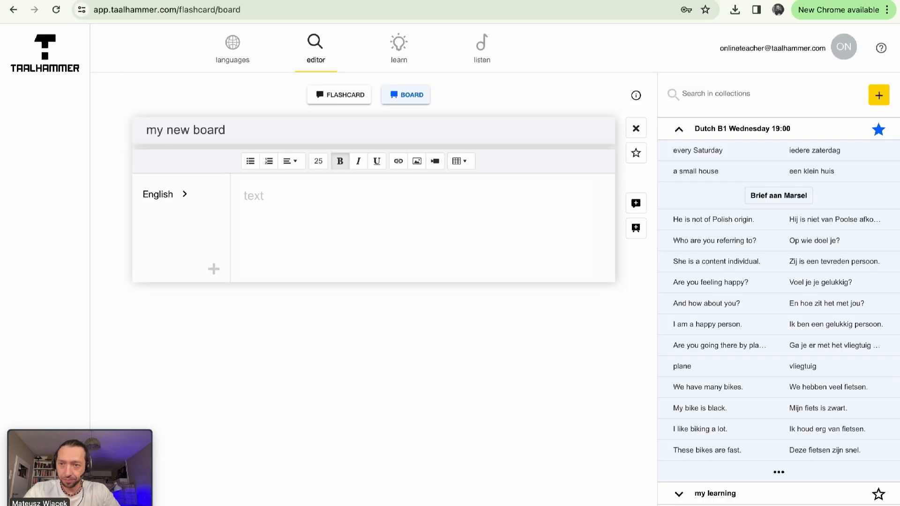
{"action": "left_click", "coordinate": [439, 161]}
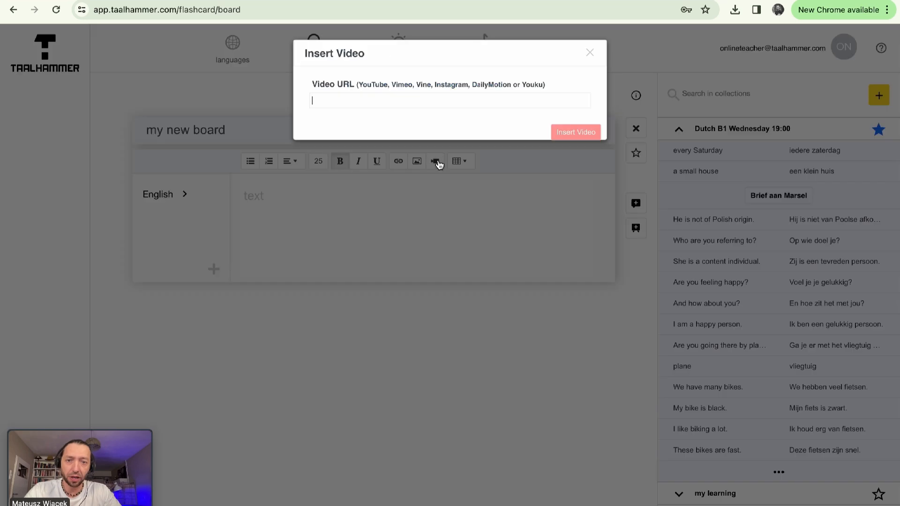
{"action": "key", "text": "ctrl+v"}
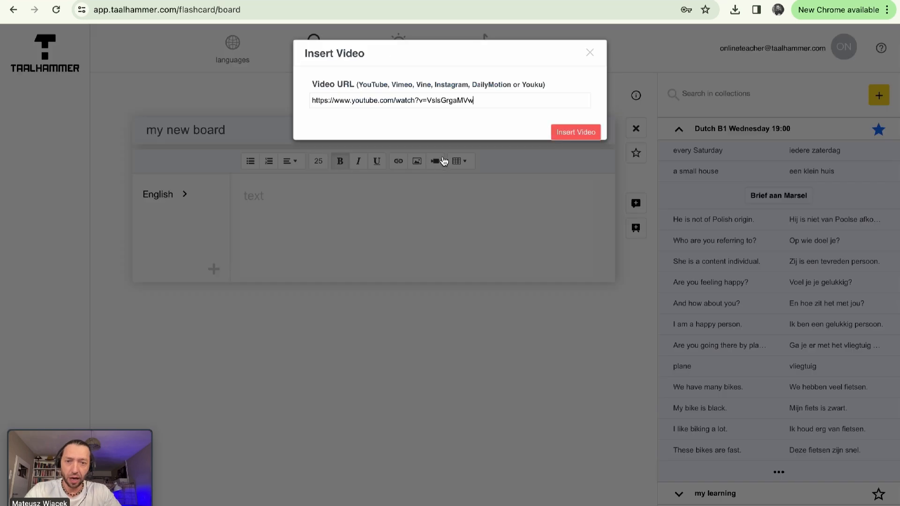
{"action": "left_click", "coordinate": [575, 132]}
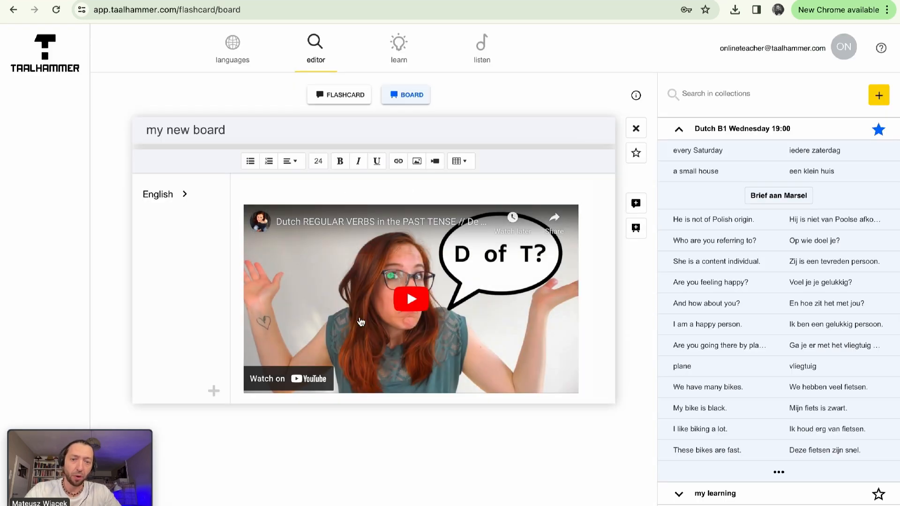
Replace the board's title with "Softketchup" and save the board to the collection.
{"action": "left_click_drag", "start_coordinate": [226, 130], "coordinate": [126, 136]}
{"action": "type", "text": "Soft"}
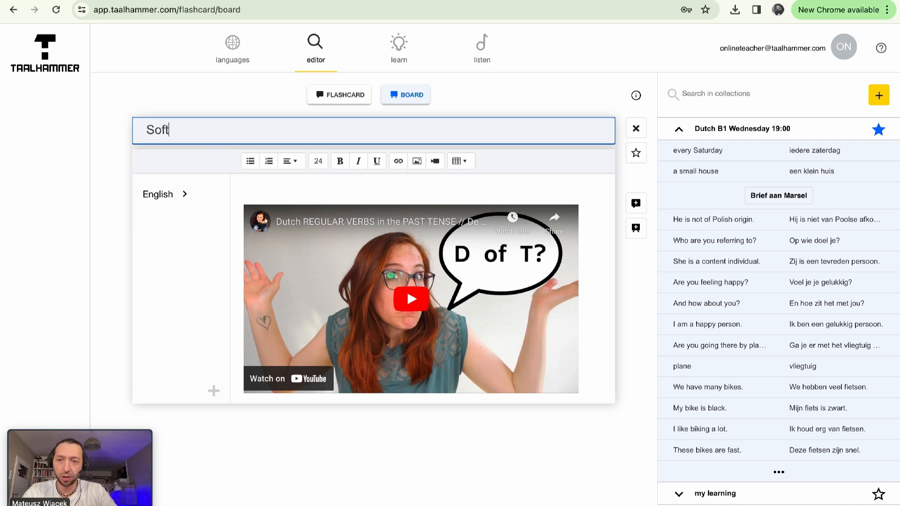
{"action": "type", "text": "ketschup"}
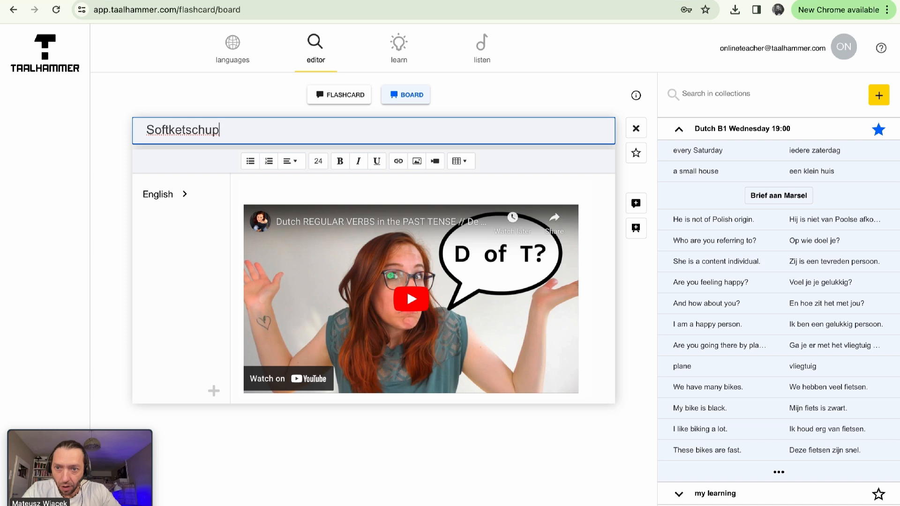
{"action": "key", "text": "Left"}
{"action": "key", "text": "Left"}
{"action": "key", "text": "BackSpace"}
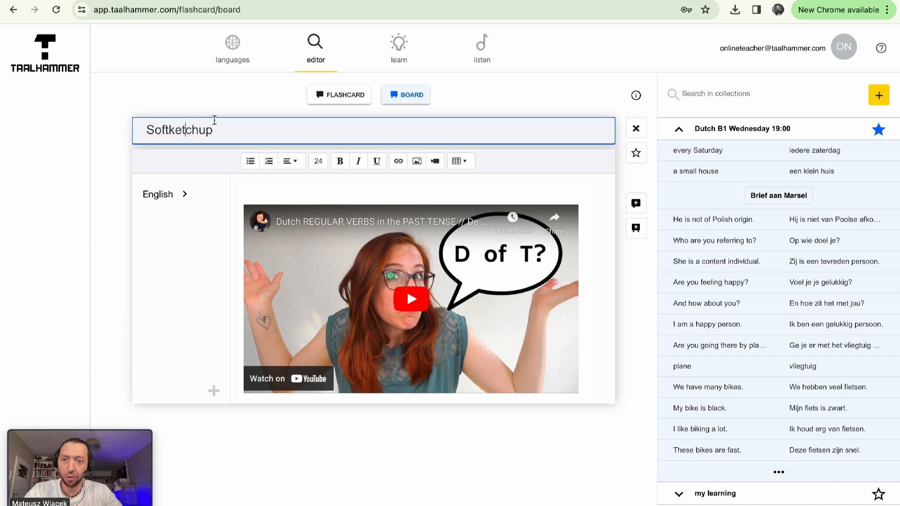
{"action": "left_click", "coordinate": [636, 154]}
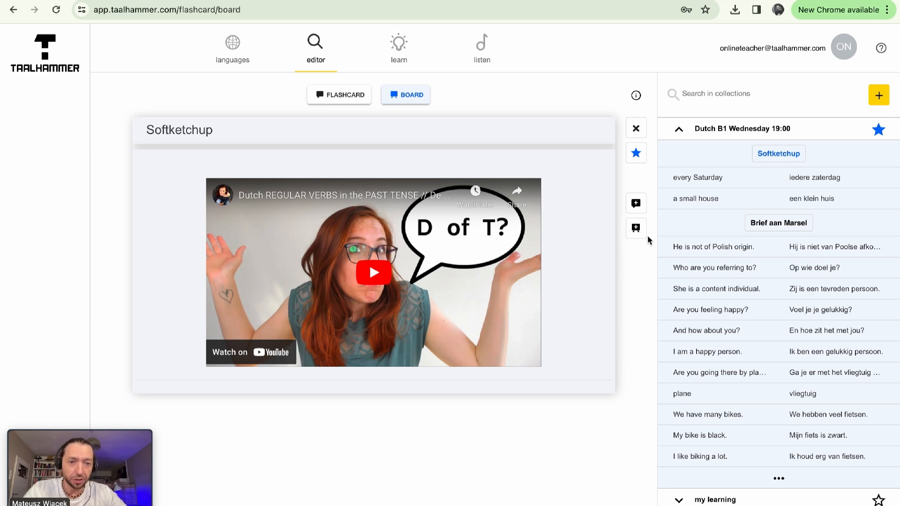
Add a board section below the Softketchup video, publish the "Taalhammer for Language Teachers and Tutors" Google Slides presentation to the web and copy its embed code.
{"action": "left_click", "coordinate": [636, 230]}
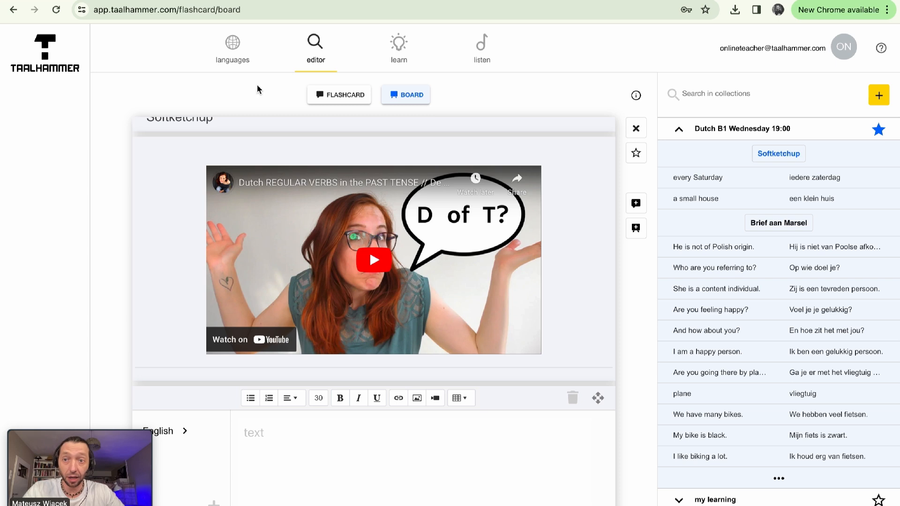
{"action": "key", "text": "ctrl+Tab"}
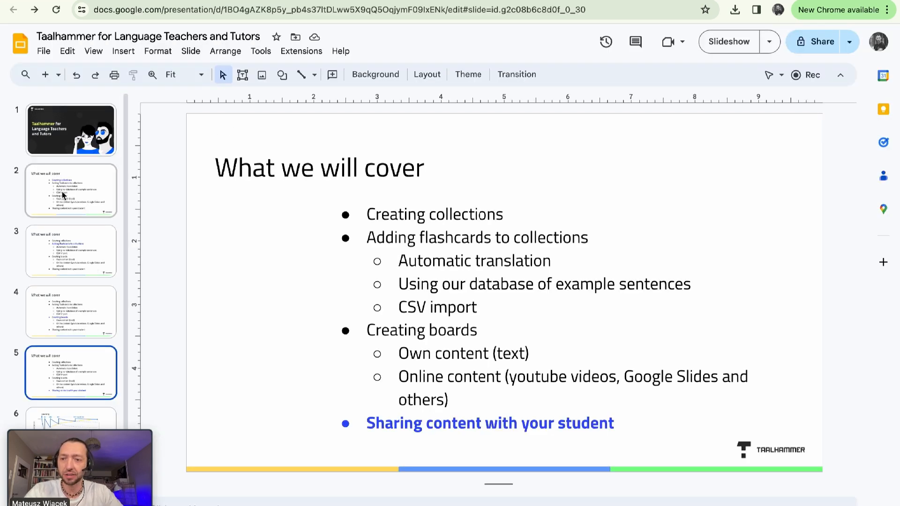
{"action": "left_click", "coordinate": [45, 52]}
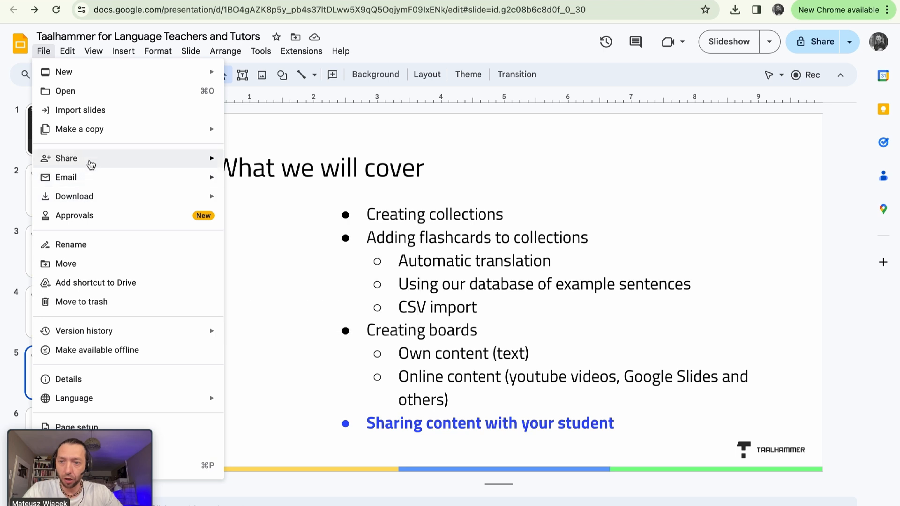
{"action": "mouse_move", "coordinate": [97, 159]}
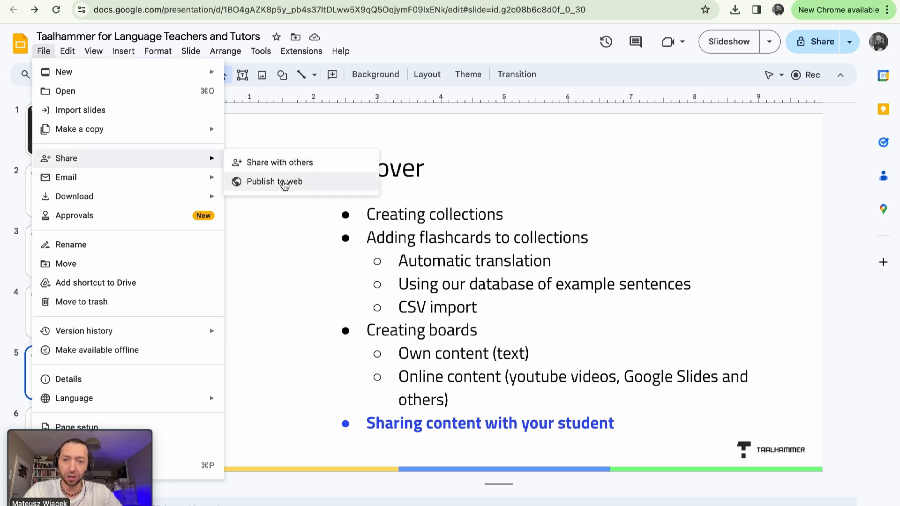
{"action": "left_click", "coordinate": [281, 185]}
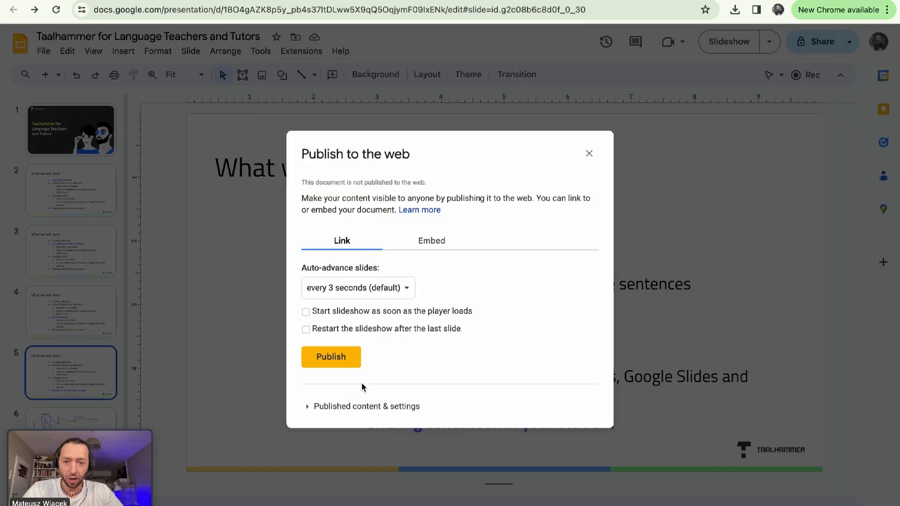
{"action": "left_click", "coordinate": [335, 358]}
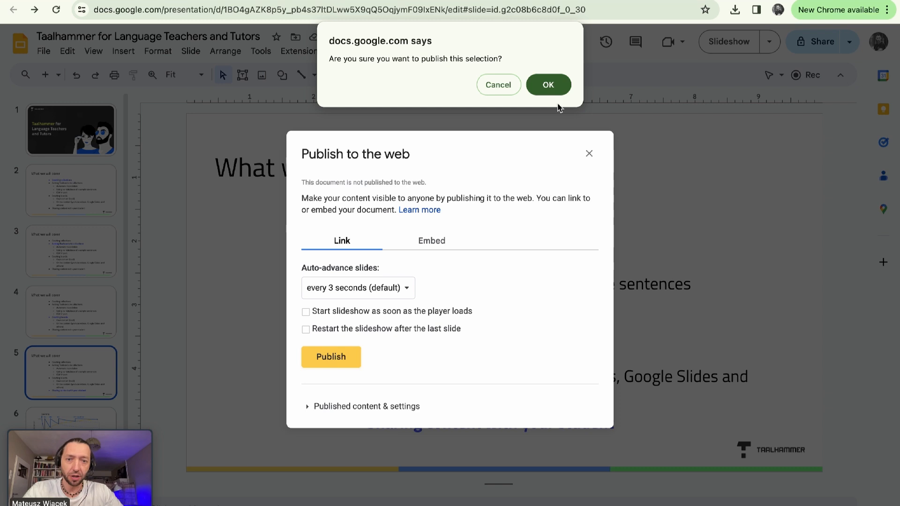
{"action": "left_click", "coordinate": [546, 84]}
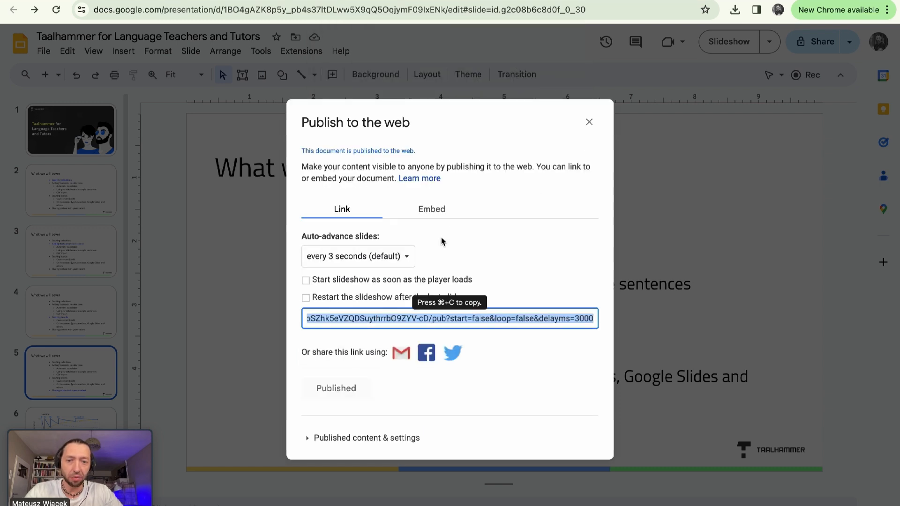
{"action": "left_click", "coordinate": [430, 209]}
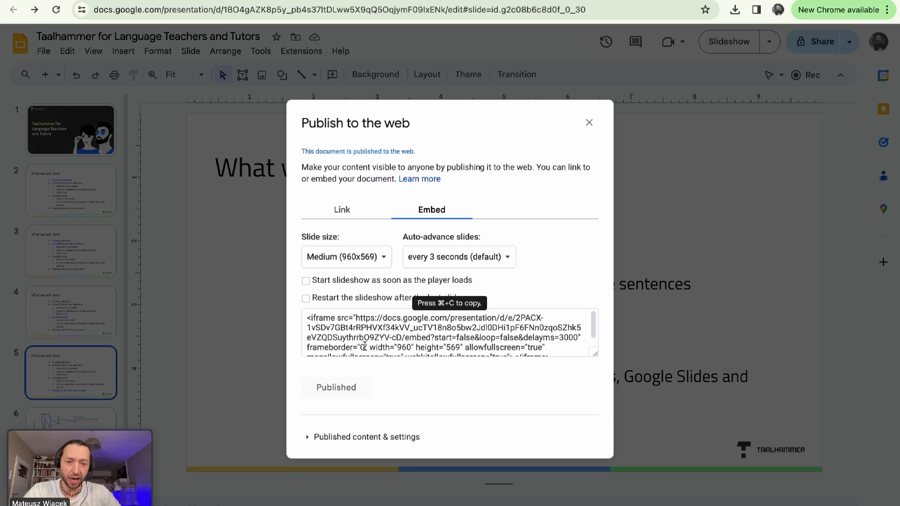
{"action": "left_click", "coordinate": [410, 334]}
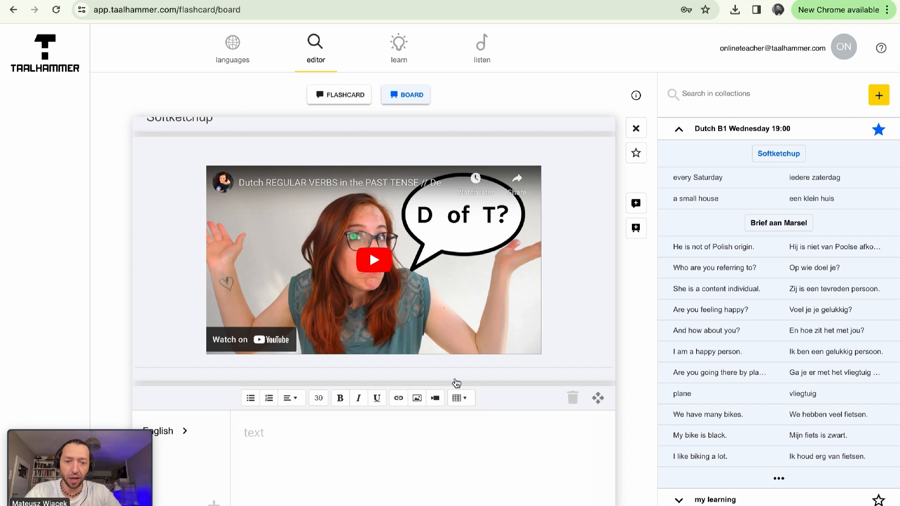
Embed the published presentation in the new board section by inserting its copied iframe code as a link.
{"action": "left_click", "coordinate": [398, 399]}
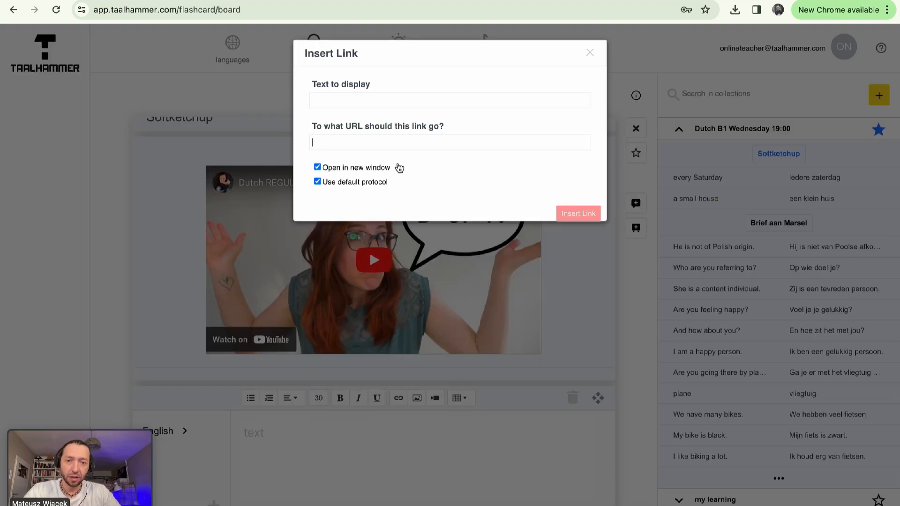
{"action": "key", "text": "ctrl+v"}
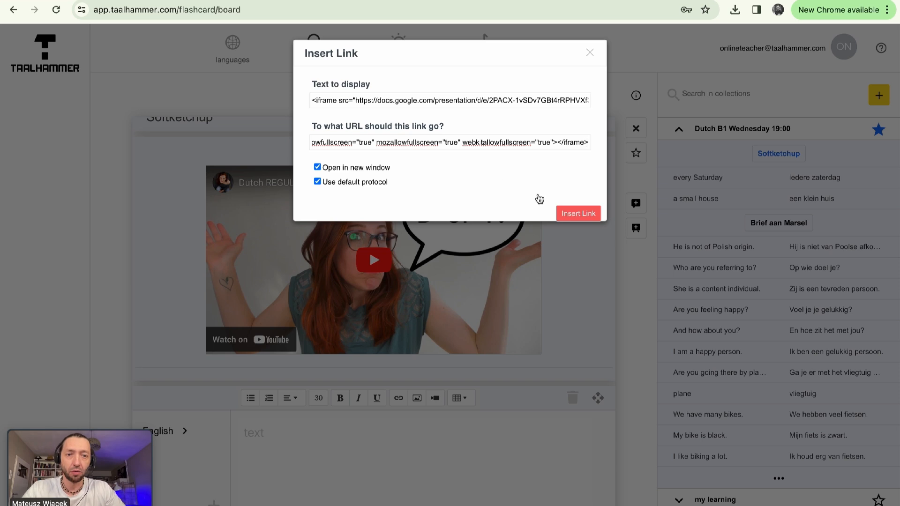
{"action": "left_click", "coordinate": [581, 214]}
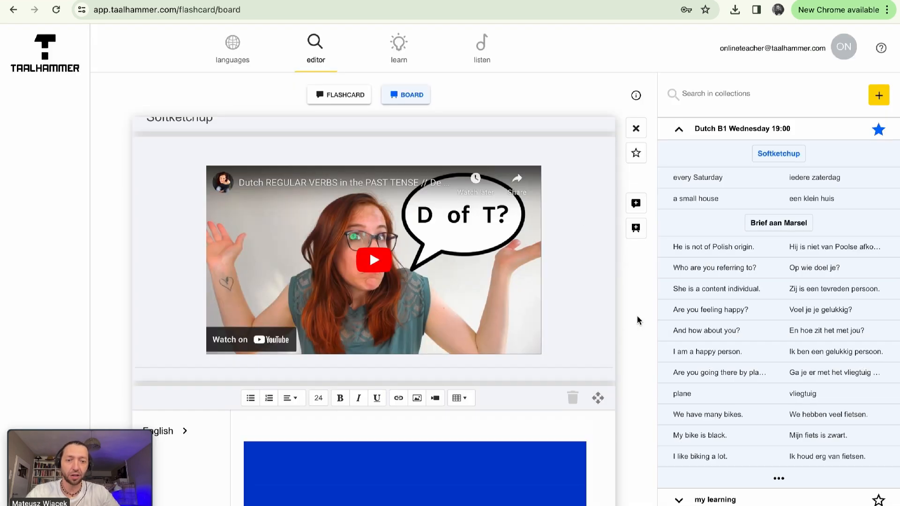
{"action": "scroll", "coordinate": [561, 373], "scroll_direction": "down", "scroll_amount": 5}
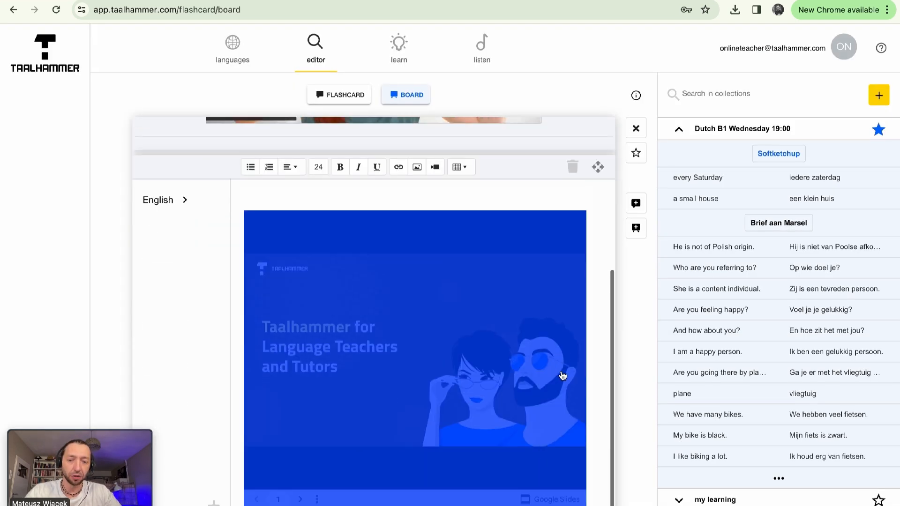
{"action": "left_click", "coordinate": [628, 345]}
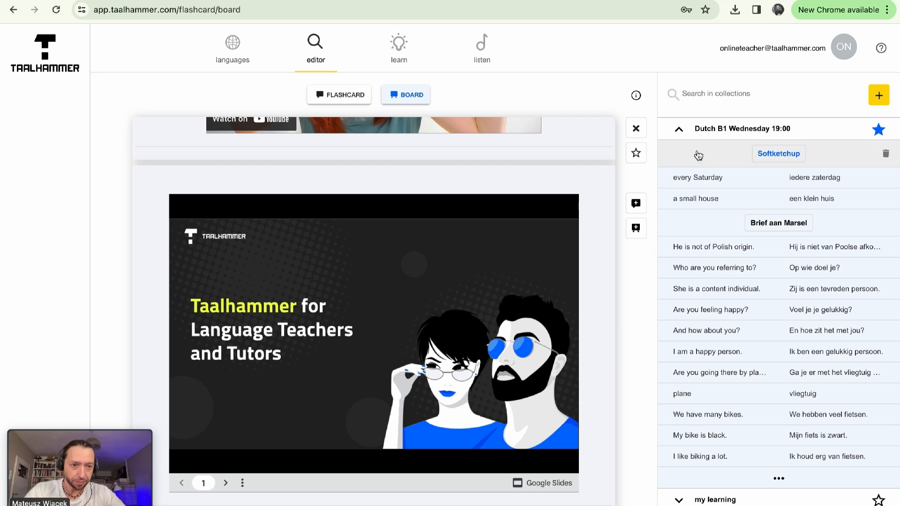
Open the "Dutch B1 Wednesday 19:00" collection page, copy its web address and load it in a new browser tab.
{"action": "left_click", "coordinate": [743, 133]}
{"action": "left_click_drag", "start_coordinate": [372, 10], "coordinate": [87, 15]}
{"action": "key", "text": "ctrl+c"}
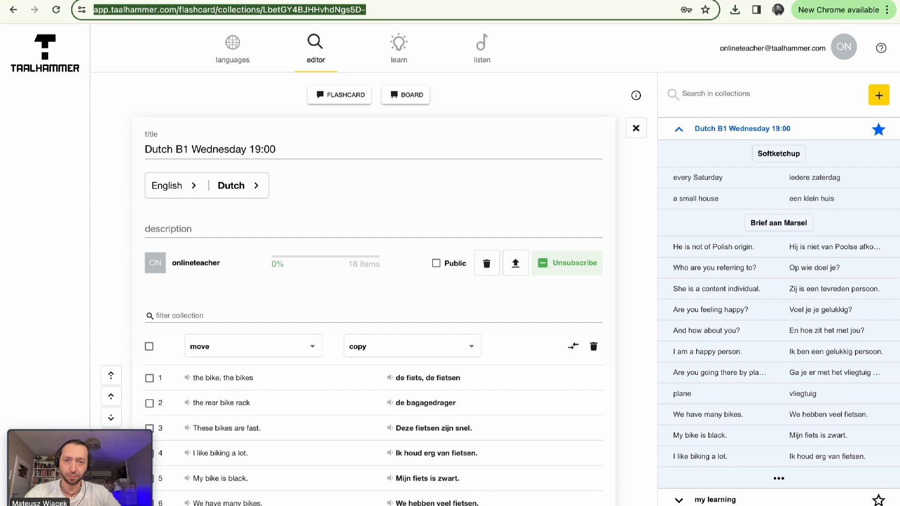
{"action": "key", "text": "ctrl+t"}
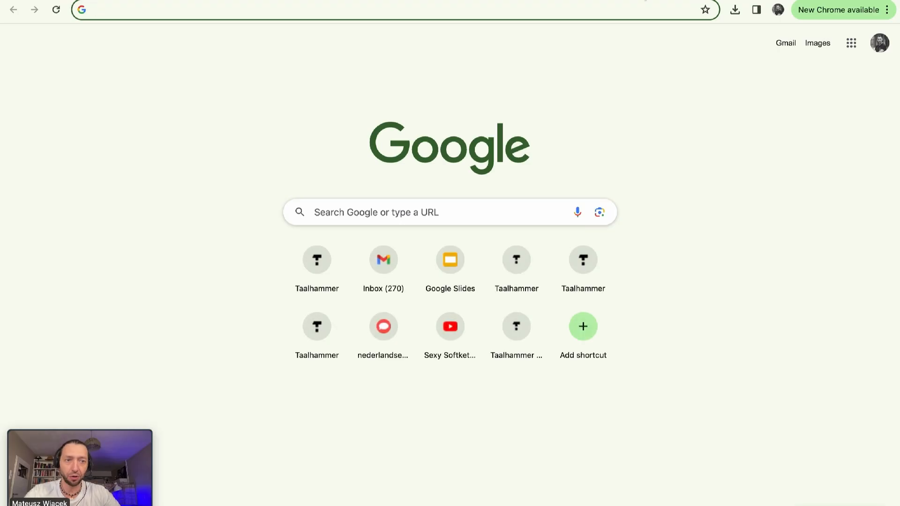
{"action": "key", "text": "ctrl+v"}
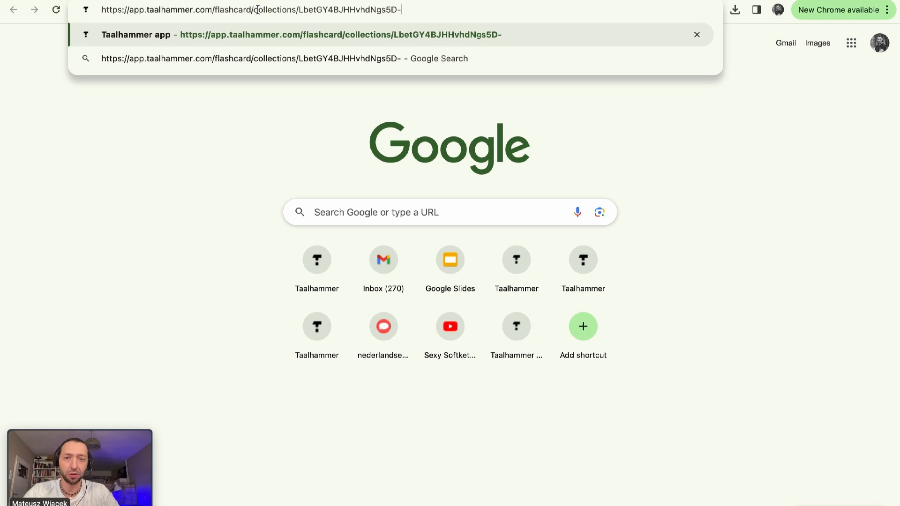
{"action": "key", "text": "Return"}
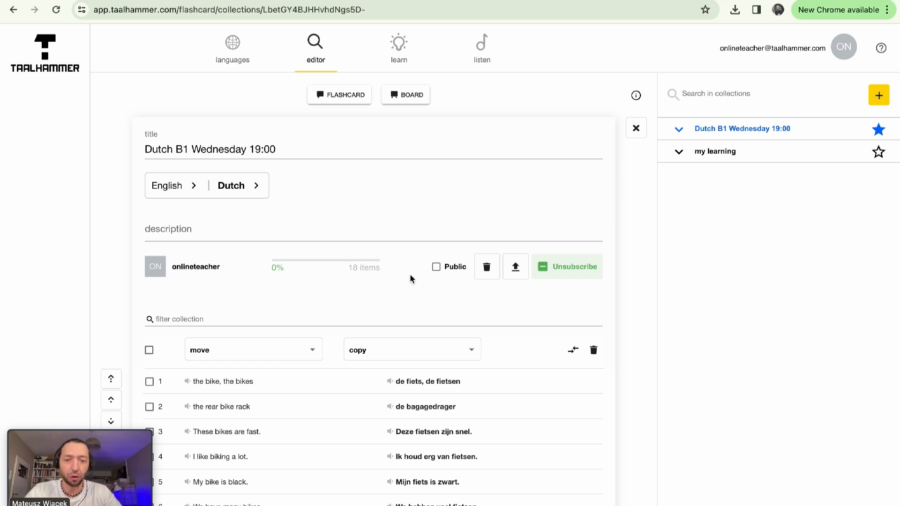
Make the "Dutch B1 Wednesday 19:00" collection public and copy its title.
{"action": "left_click", "coordinate": [438, 270]}
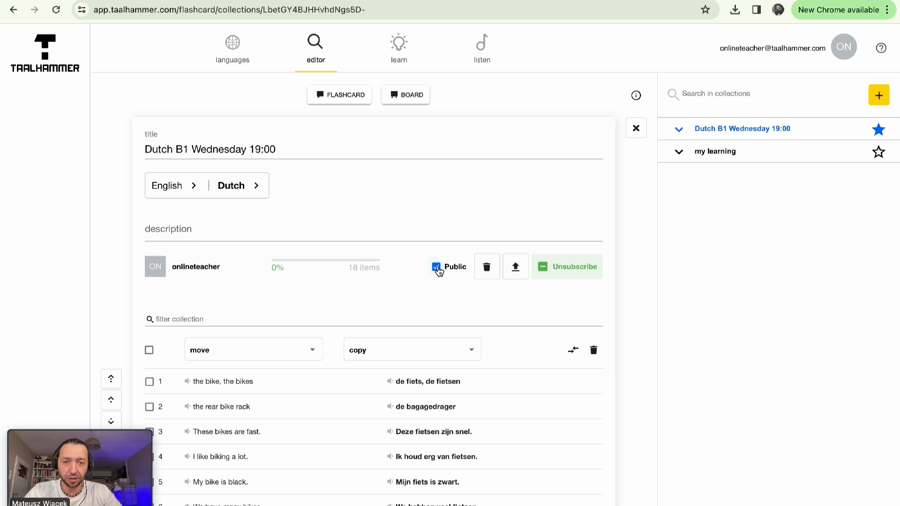
{"action": "left_click_drag", "start_coordinate": [293, 150], "coordinate": [144, 149]}
{"action": "key", "text": "ctrl+c"}
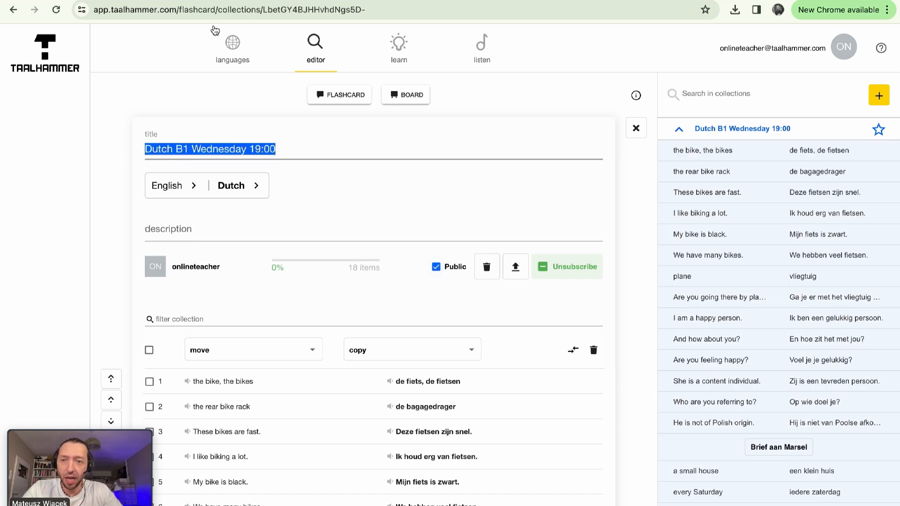
Search the Community collections in the language catalogue for "Dutch B1 Wednesday 19:00".
{"action": "left_click", "coordinate": [234, 55]}
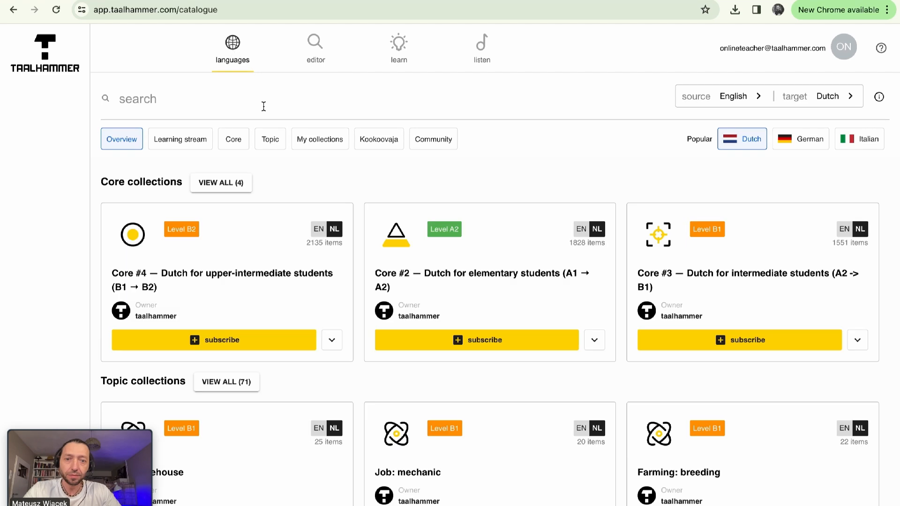
{"action": "left_click", "coordinate": [435, 141]}
{"action": "left_click", "coordinate": [345, 101]}
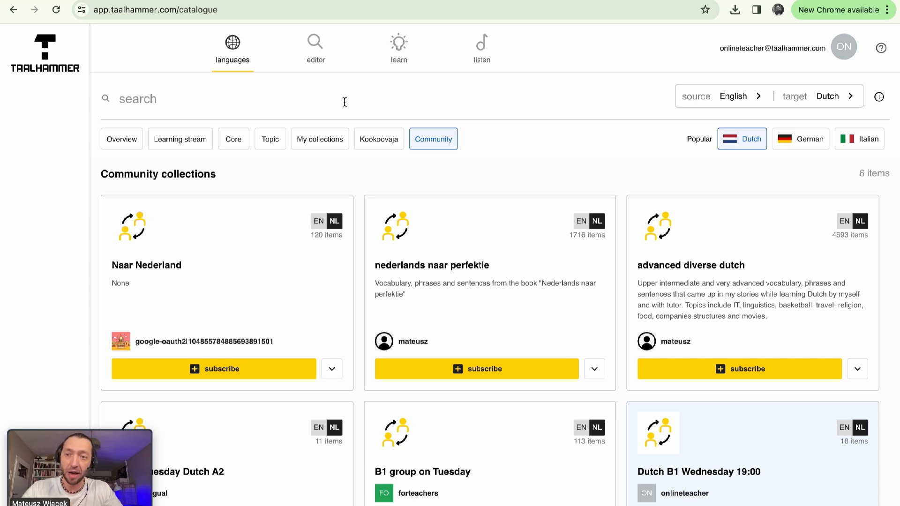
{"action": "key", "text": "ctrl+v"}
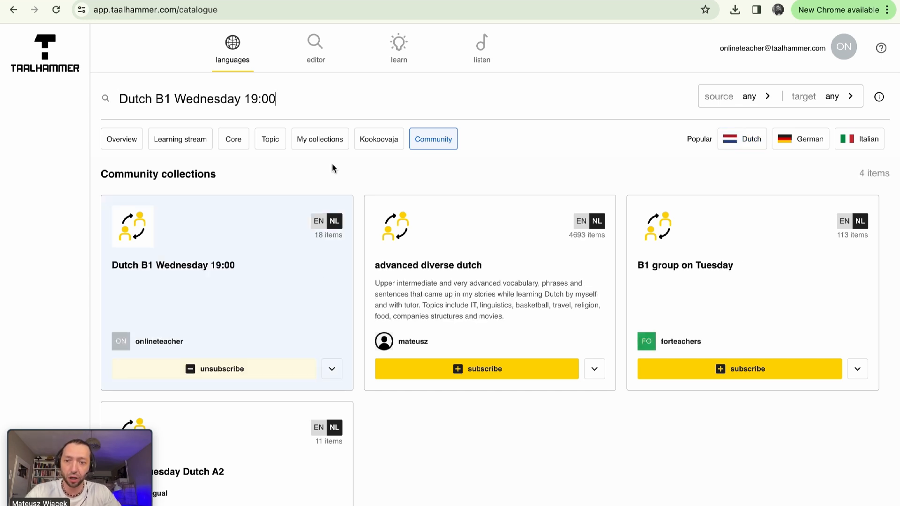
{"action": "scroll", "coordinate": [316, 323], "scroll_direction": "down", "scroll_amount": 1}
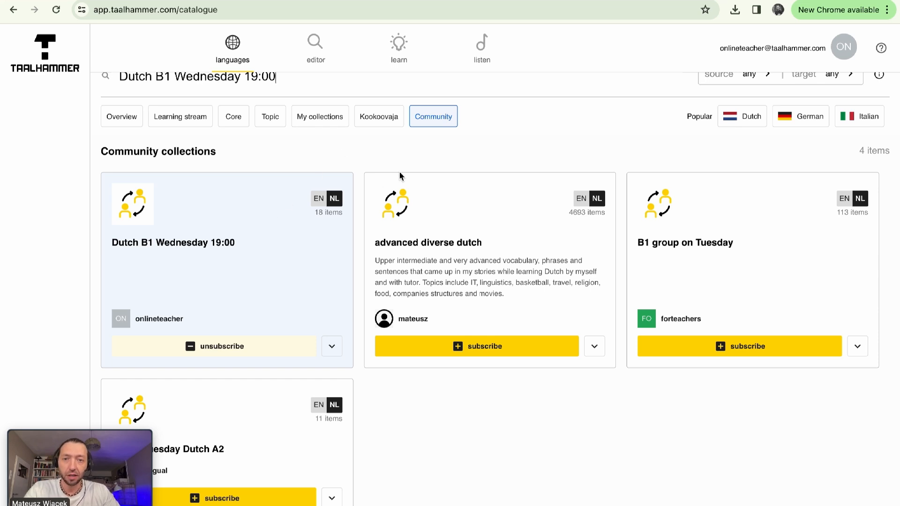
Inspect the catalogue page with the browser's developer tools, switch it to the responsive mobile device view and enlarge the preview area.
{"action": "right_click", "coordinate": [48, 184]}
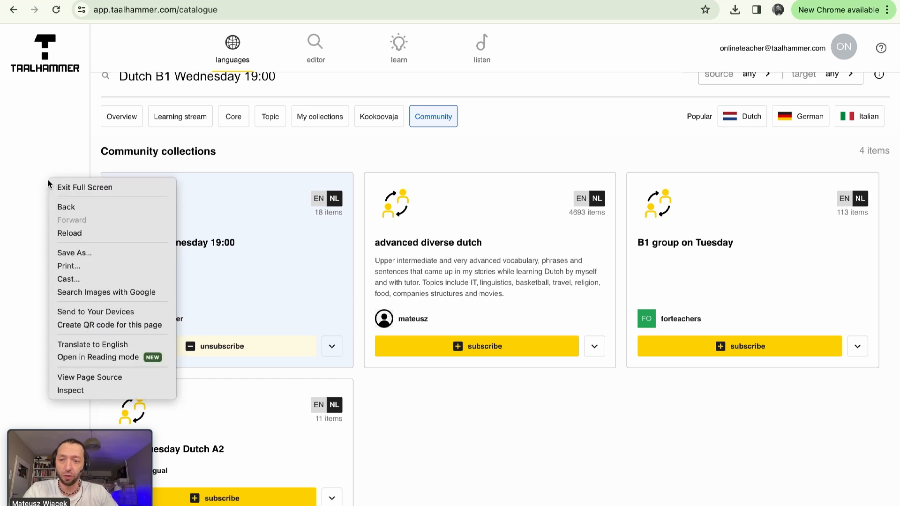
{"action": "left_click", "coordinate": [83, 390]}
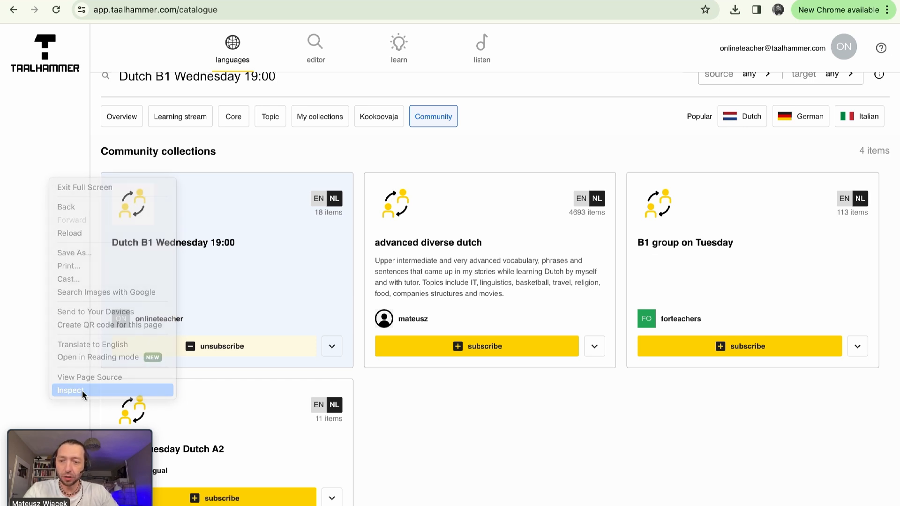
{"action": "left_click_drag", "start_coordinate": [91, 412], "coordinate": [90, 373]}
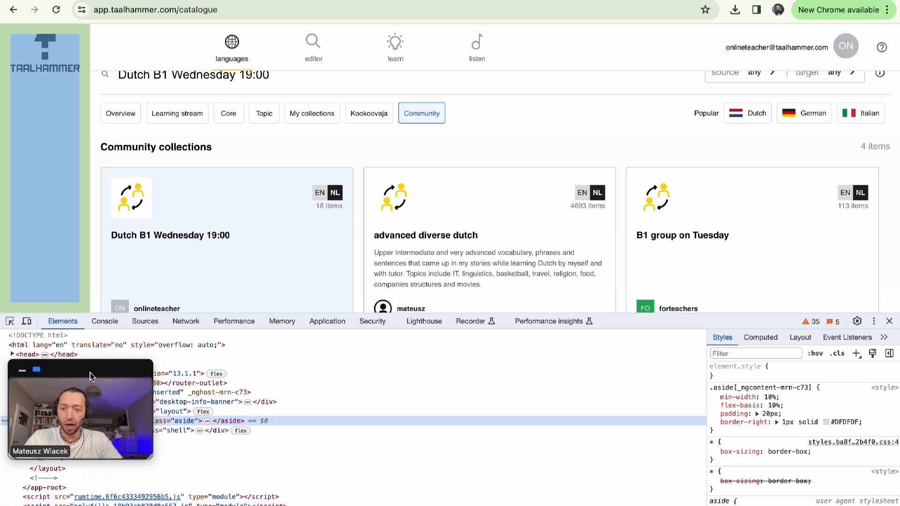
{"action": "left_click", "coordinate": [26, 321]}
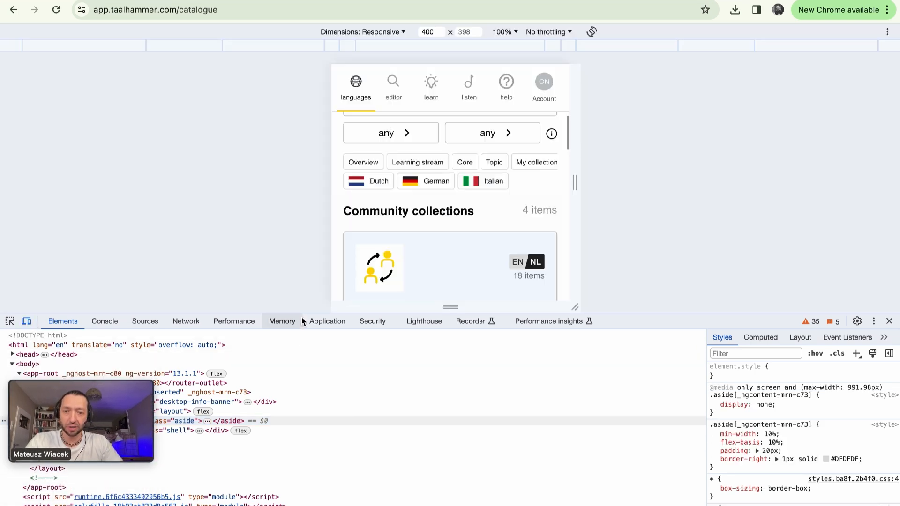
{"action": "left_click_drag", "start_coordinate": [304, 312], "coordinate": [304, 492]}
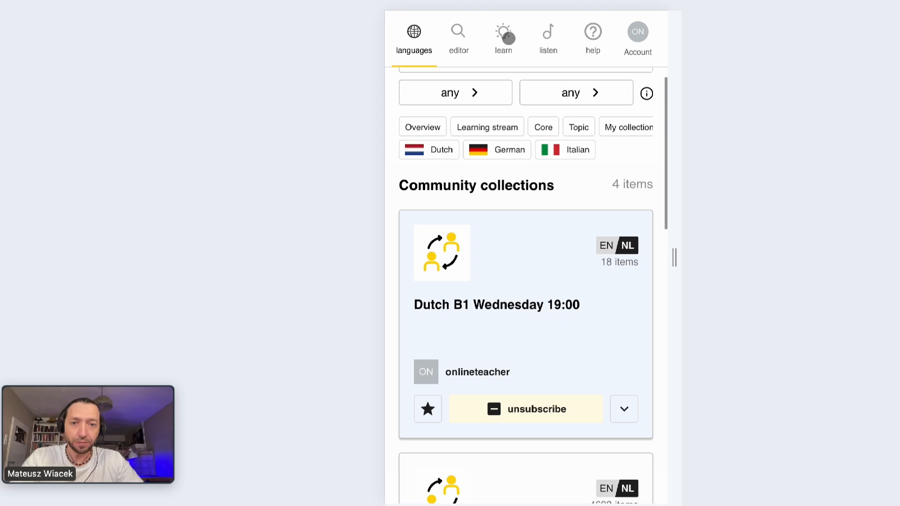
Start the learning session in the mobile view and read through the first set of English–Dutch words and sentences.
{"action": "left_click", "coordinate": [508, 38]}
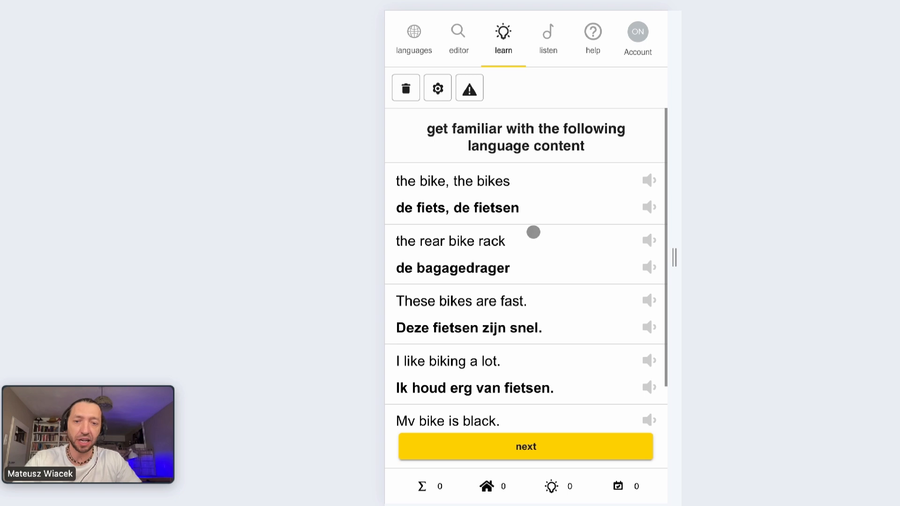
{"action": "scroll", "coordinate": [518, 268], "scroll_direction": "down", "scroll_amount": 1}
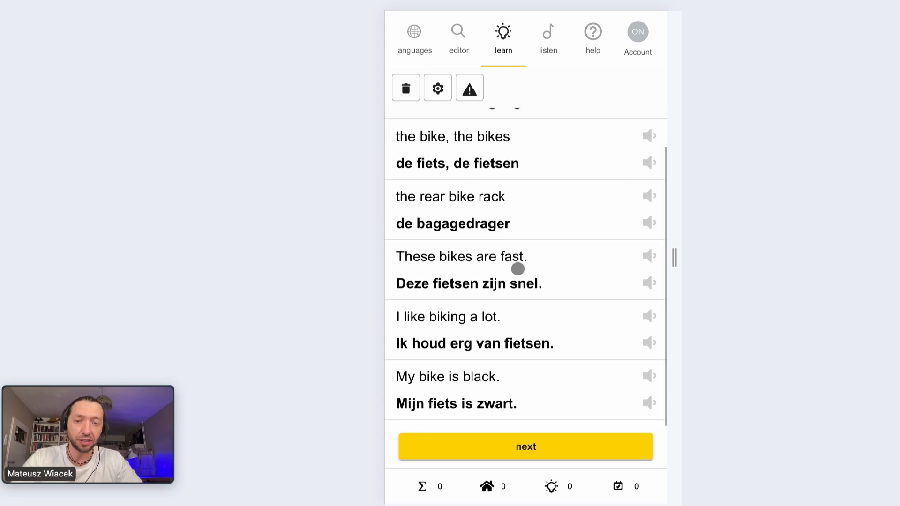
{"action": "scroll", "coordinate": [517, 268], "scroll_direction": "up", "scroll_amount": 1}
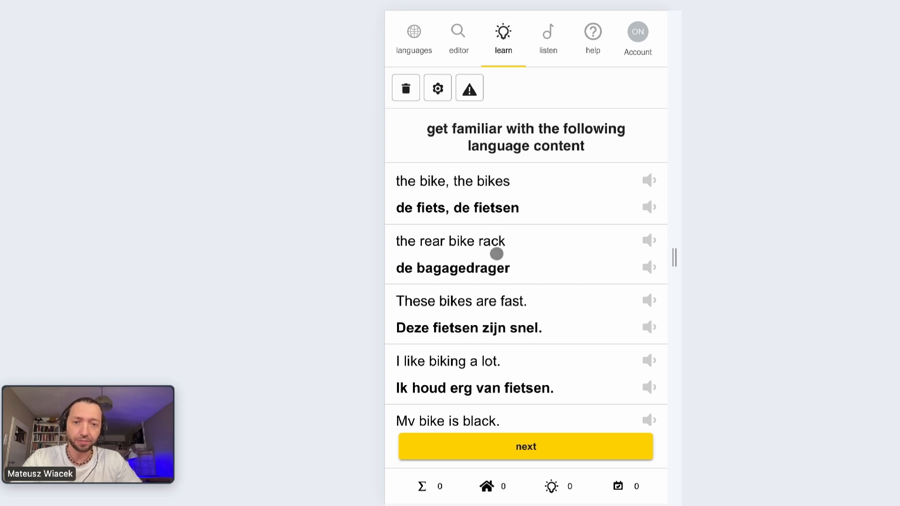
{"action": "scroll", "coordinate": [496, 254], "scroll_direction": "down", "scroll_amount": 1}
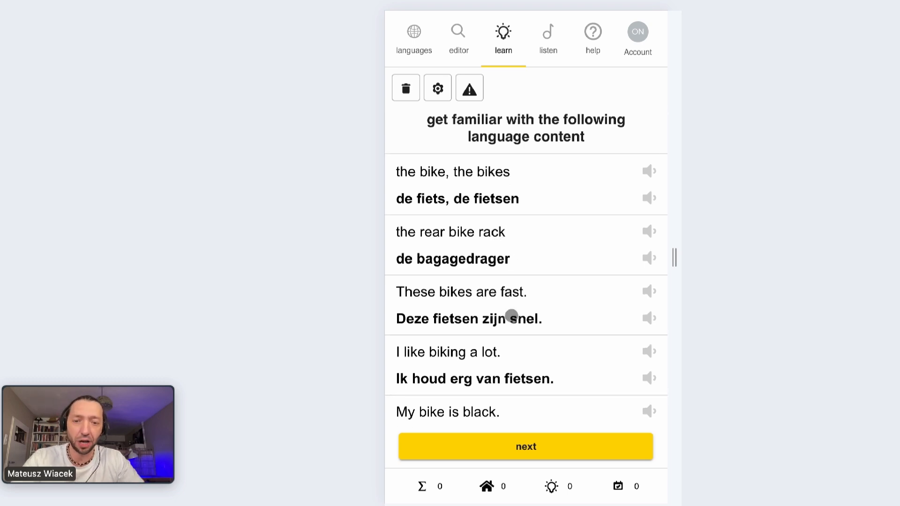
{"action": "scroll", "coordinate": [512, 314], "scroll_direction": "down", "scroll_amount": 2}
{"action": "scroll", "coordinate": [510, 315], "scroll_direction": "up", "scroll_amount": 2}
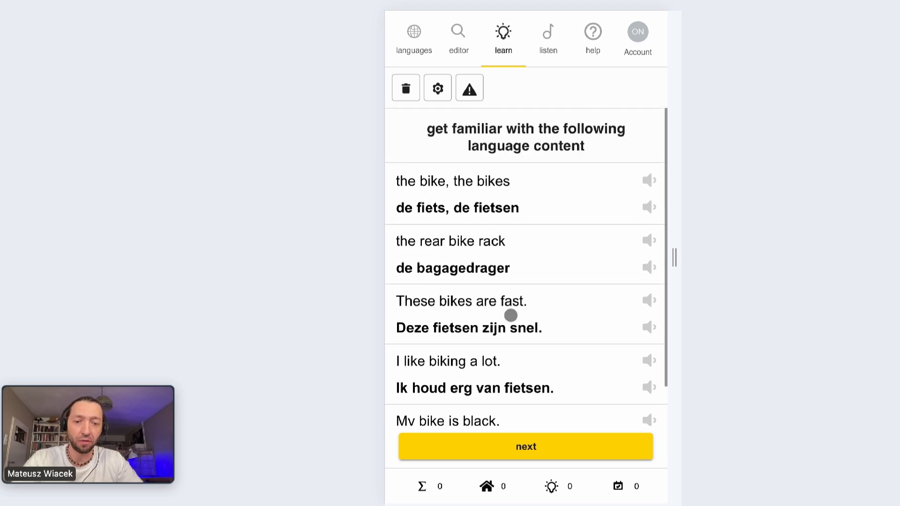
Begin the exercise, reveal the answer for "the bike, the bikes" and rate it as almost.
{"action": "left_click", "coordinate": [547, 449]}
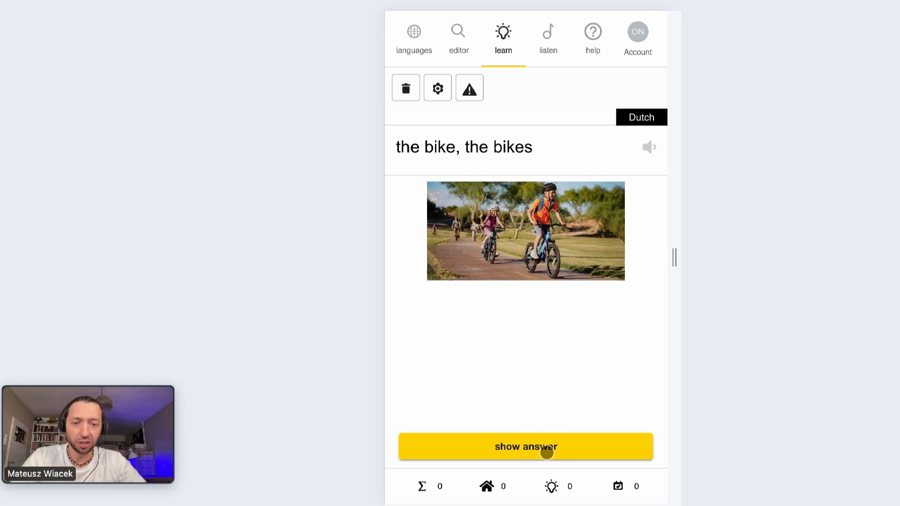
{"action": "left_click", "coordinate": [528, 451]}
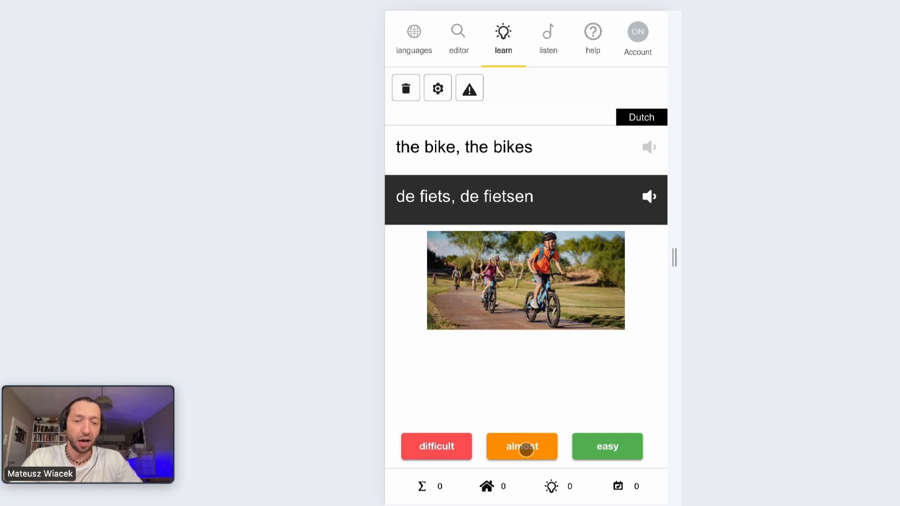
{"action": "left_click", "coordinate": [526, 449]}
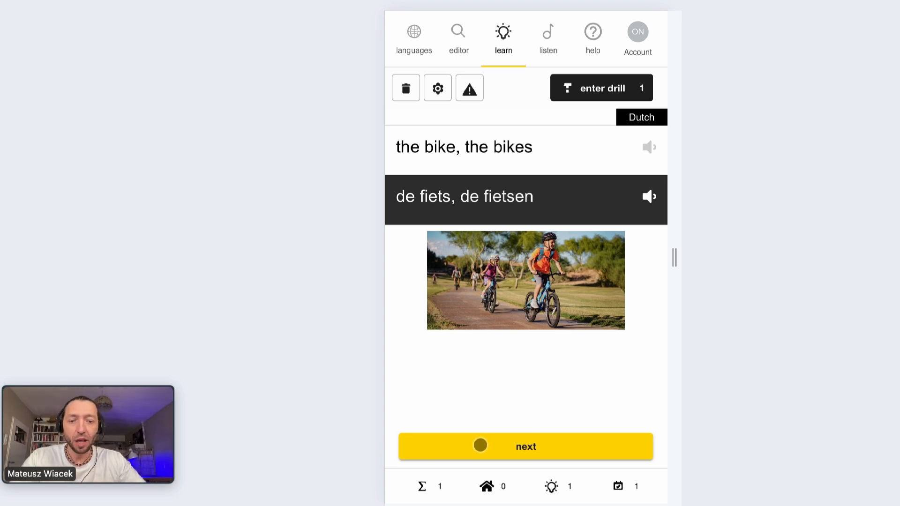
Work through the four remaining flashcards of the set, starting with "the rear bike rack", revealing each answer and rating it easy.
{"action": "left_click", "coordinate": [555, 448]}
{"action": "left_click", "coordinate": [560, 446]}
{"action": "left_click", "coordinate": [581, 445]}
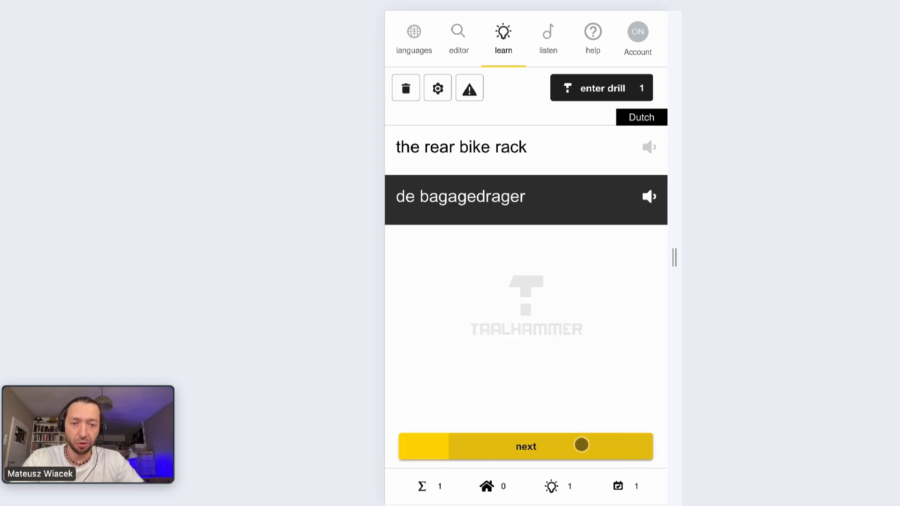
{"action": "left_click", "coordinate": [581, 445]}
{"action": "left_click", "coordinate": [585, 445]}
{"action": "left_click", "coordinate": [589, 444]}
{"action": "left_click", "coordinate": [591, 445]}
{"action": "left_click", "coordinate": [591, 445]}
{"action": "left_click", "coordinate": [591, 444]}
{"action": "left_click", "coordinate": [591, 444]}
{"action": "left_click", "coordinate": [591, 445]}
{"action": "left_click", "coordinate": [597, 444]}
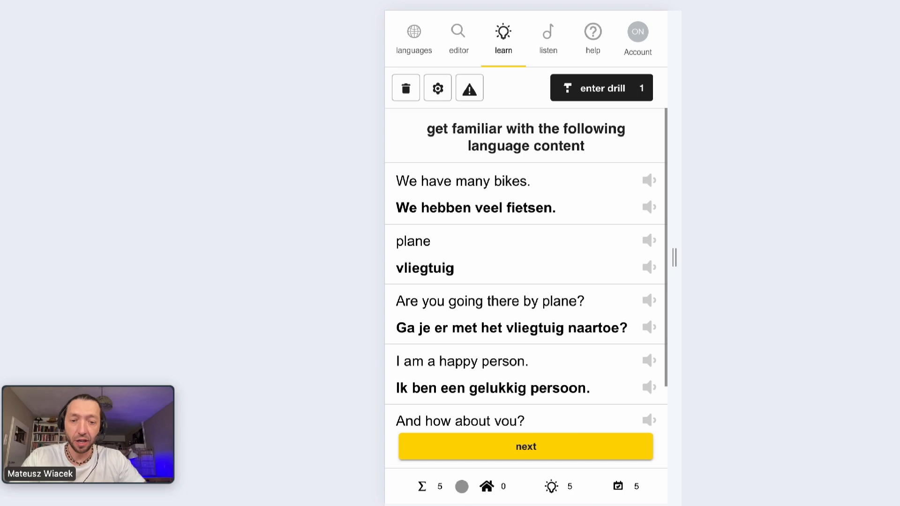
Check the learning statistics per collection and return to the learning session.
{"action": "left_click", "coordinate": [508, 490]}
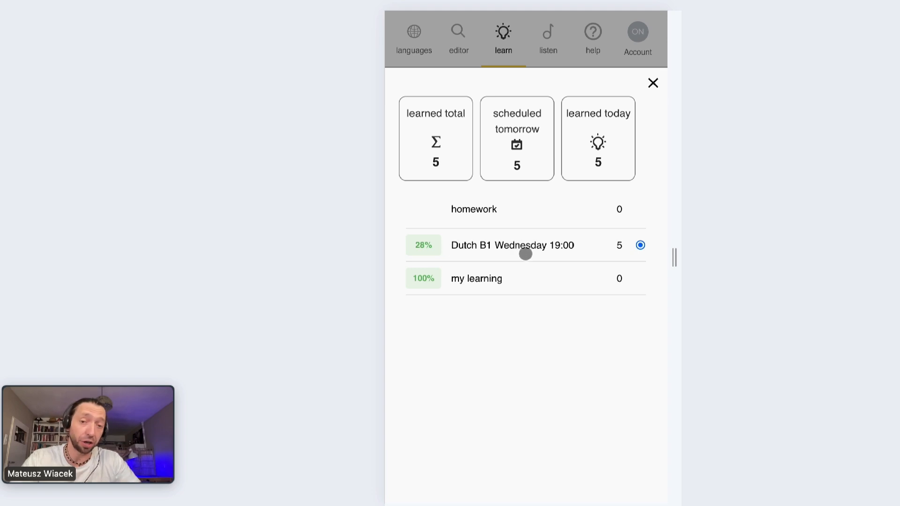
{"action": "left_click", "coordinate": [653, 83]}
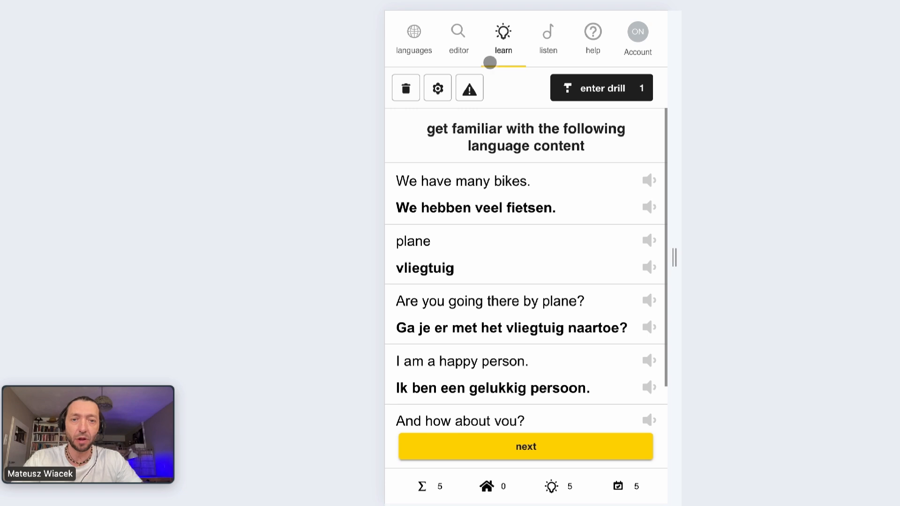
Open the listening stream of the collection, play its first item and pause the playback.
{"action": "left_click", "coordinate": [548, 44]}
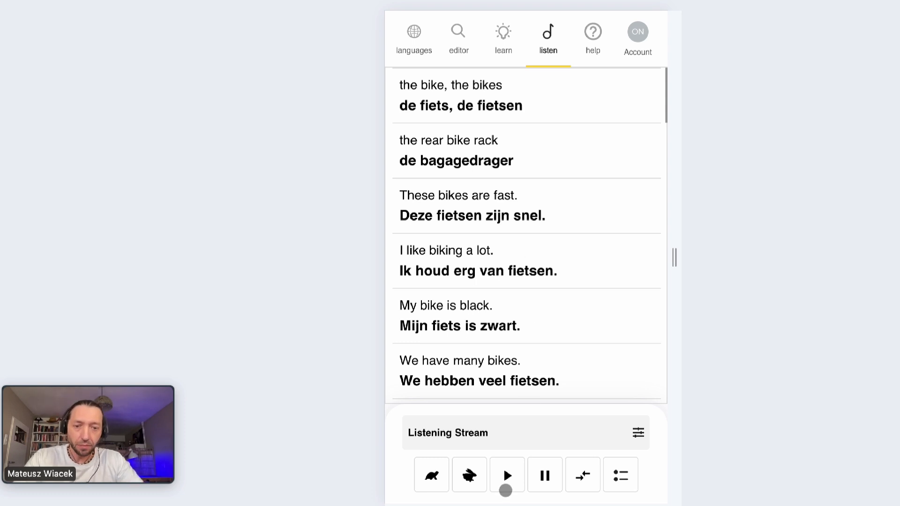
{"action": "left_click", "coordinate": [508, 476]}
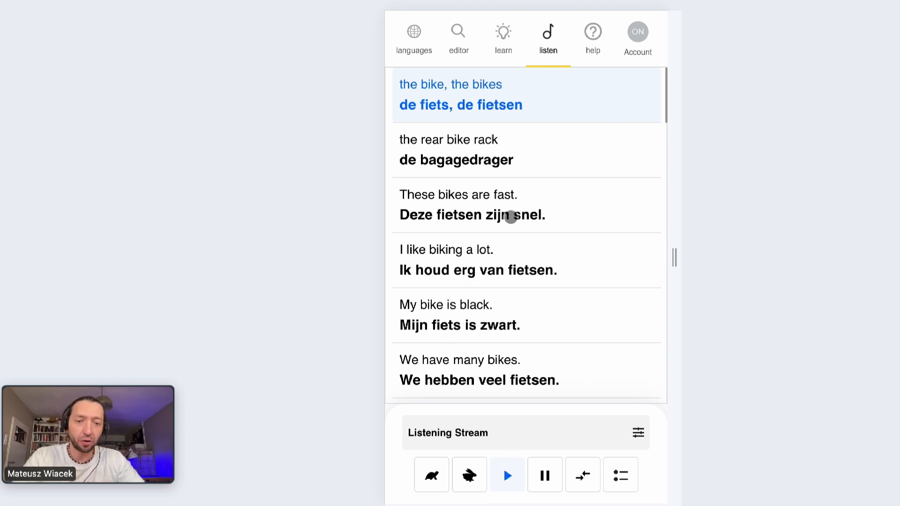
{"action": "left_click", "coordinate": [543, 475]}
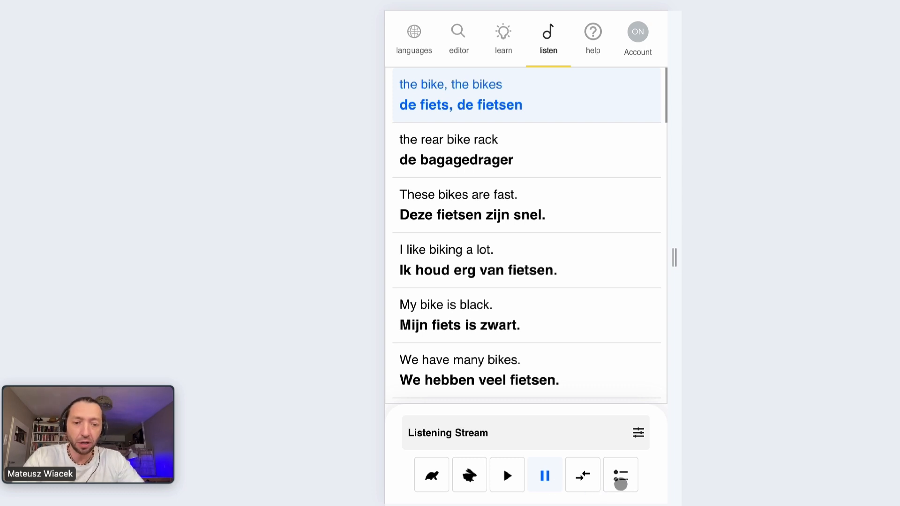
Try the single-language listening option, restore both languages and reverse the order so that Dutch comes before English.
{"action": "left_click", "coordinate": [621, 476]}
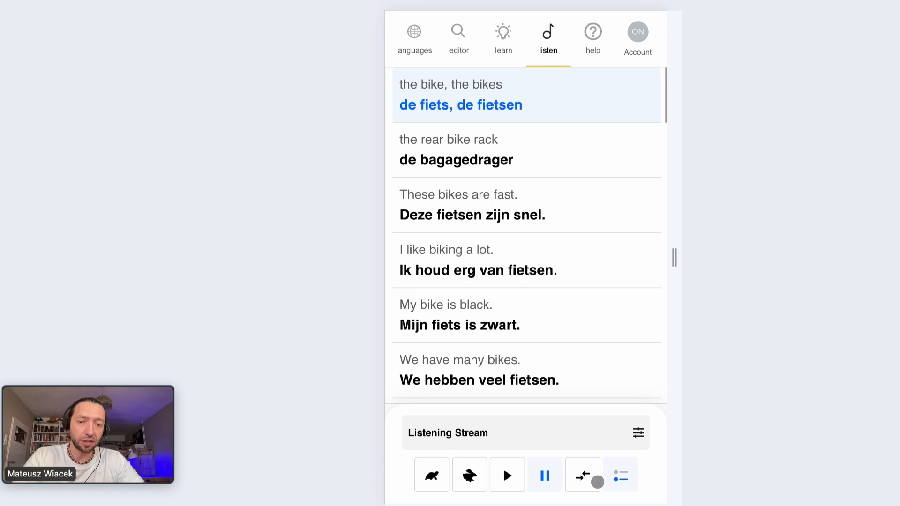
{"action": "left_click", "coordinate": [621, 476]}
{"action": "left_click", "coordinate": [582, 476]}
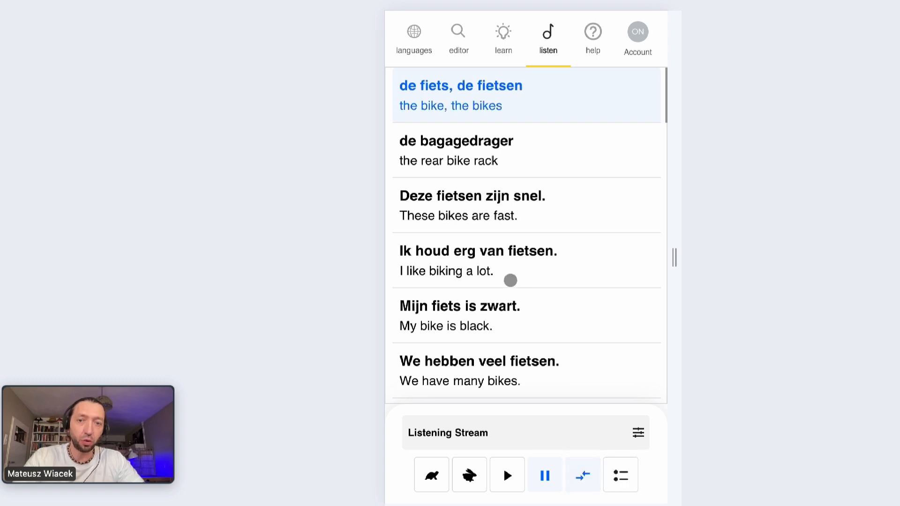